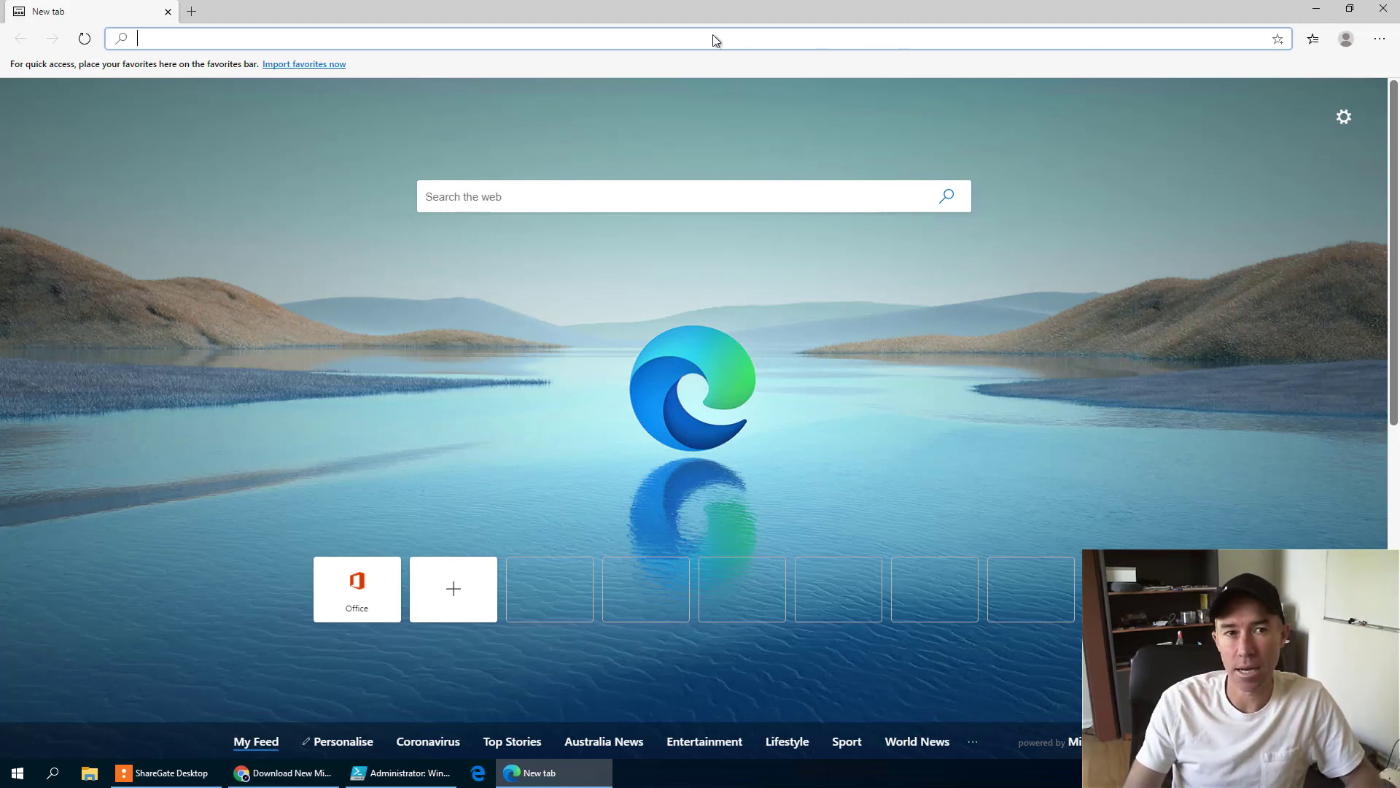
Add a new browser profile alongside Profile 1.
left_click(1345, 40)
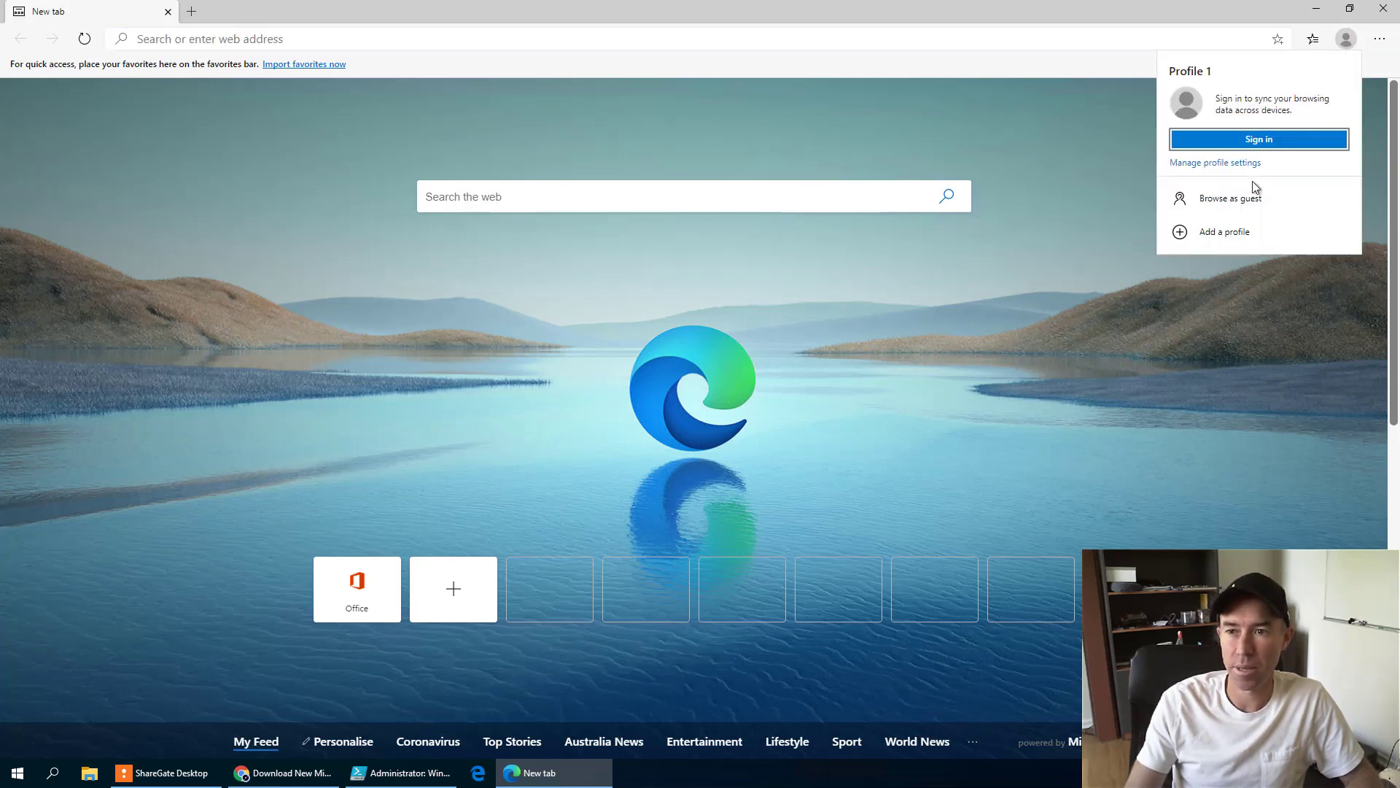
left_click(1212, 238)
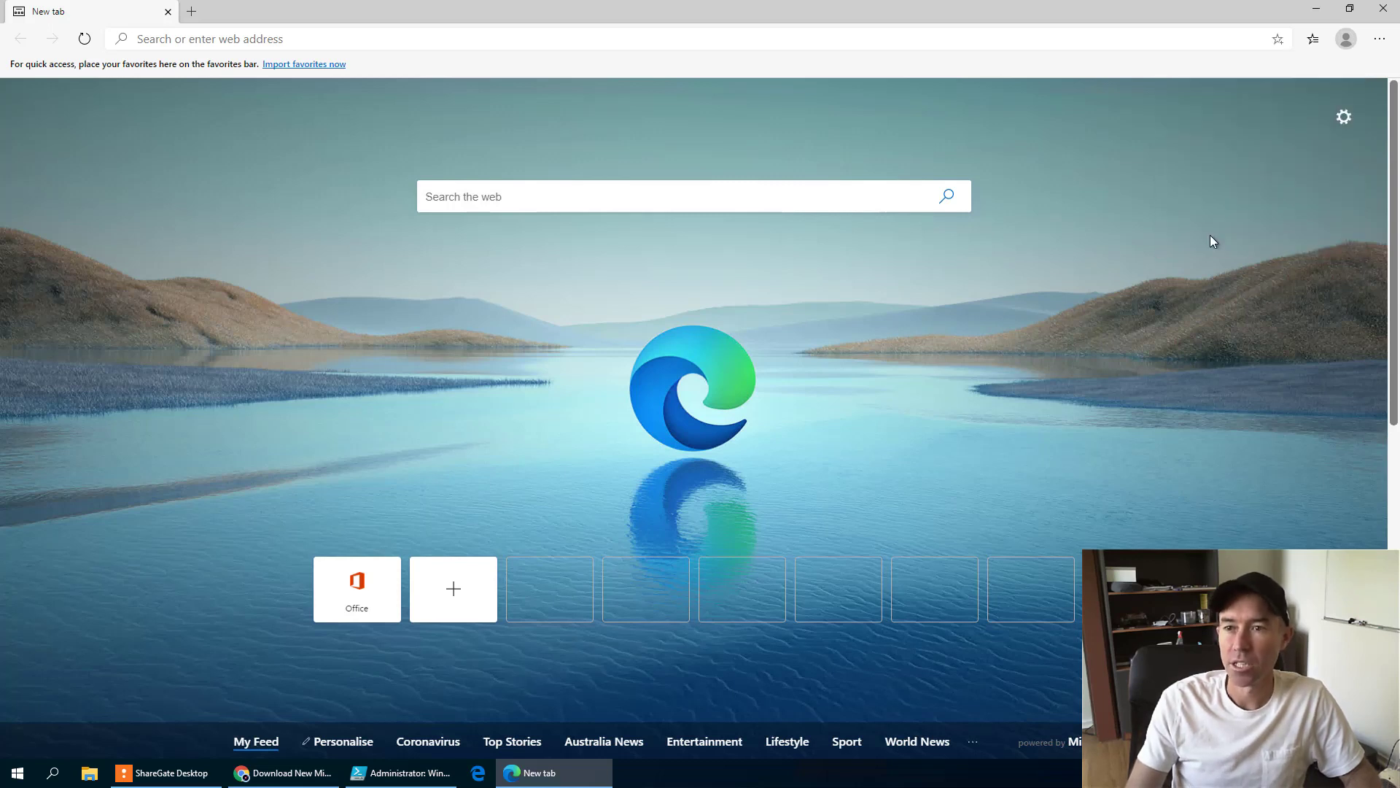
left_click(1205, 266)
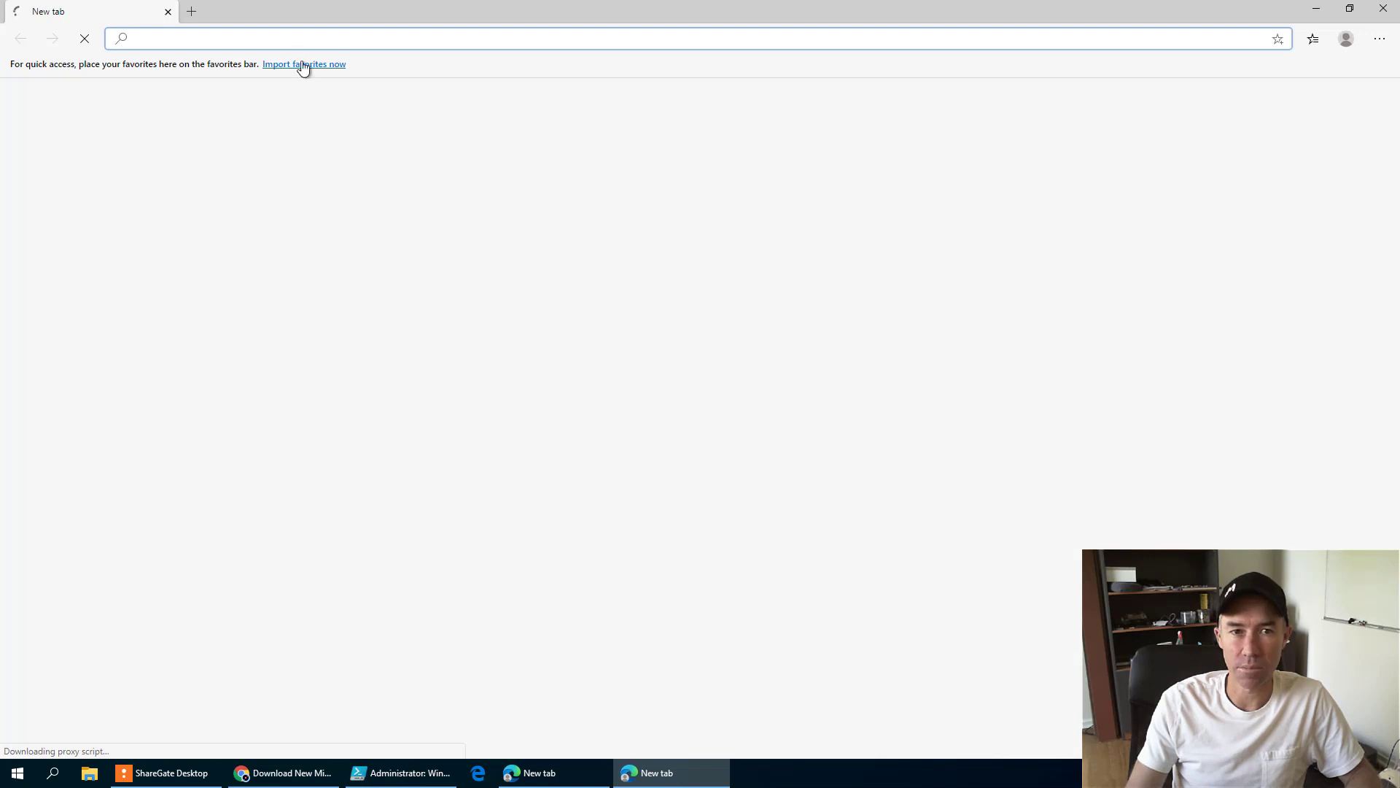
Go to portal.office.com in the new profile's window.
type("porta")
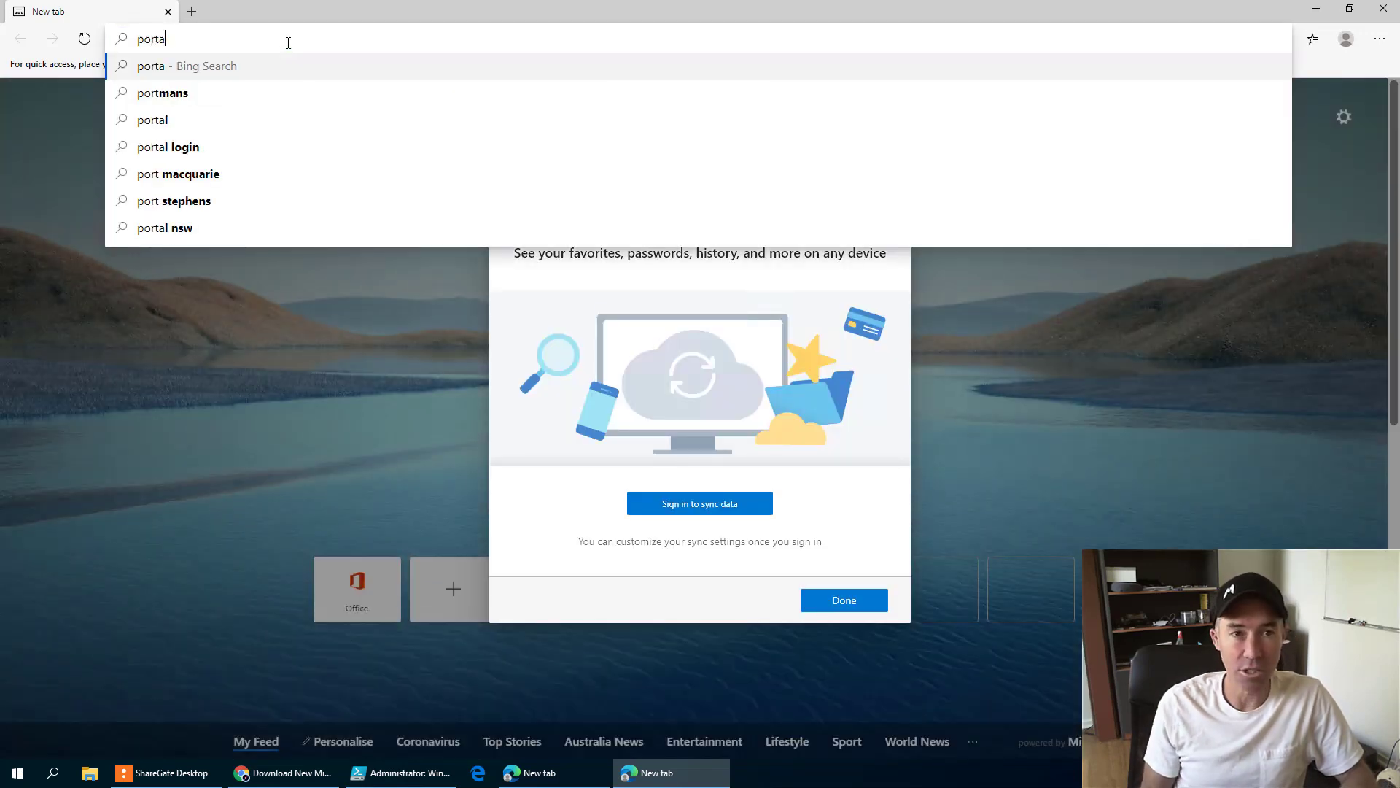
type("l.office.com")
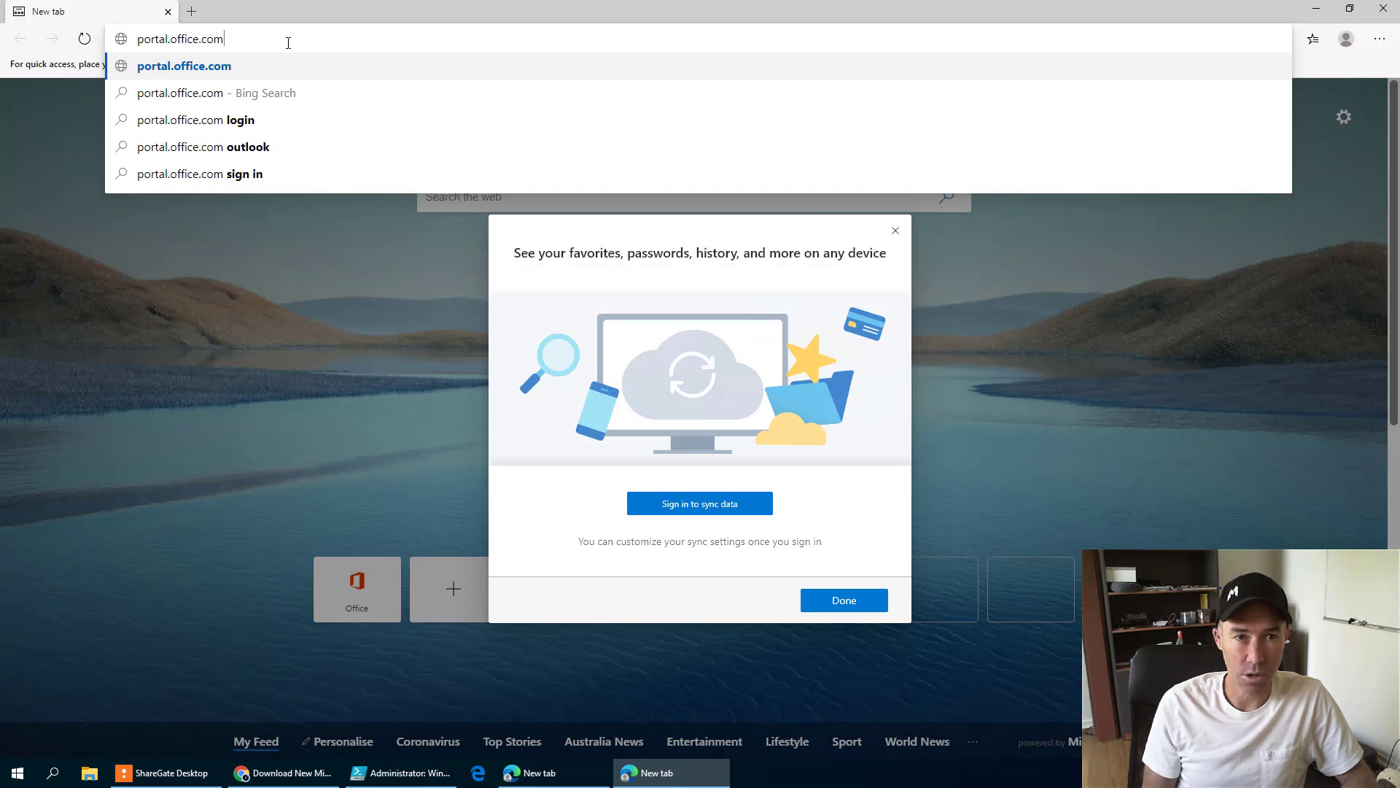
key("Return")
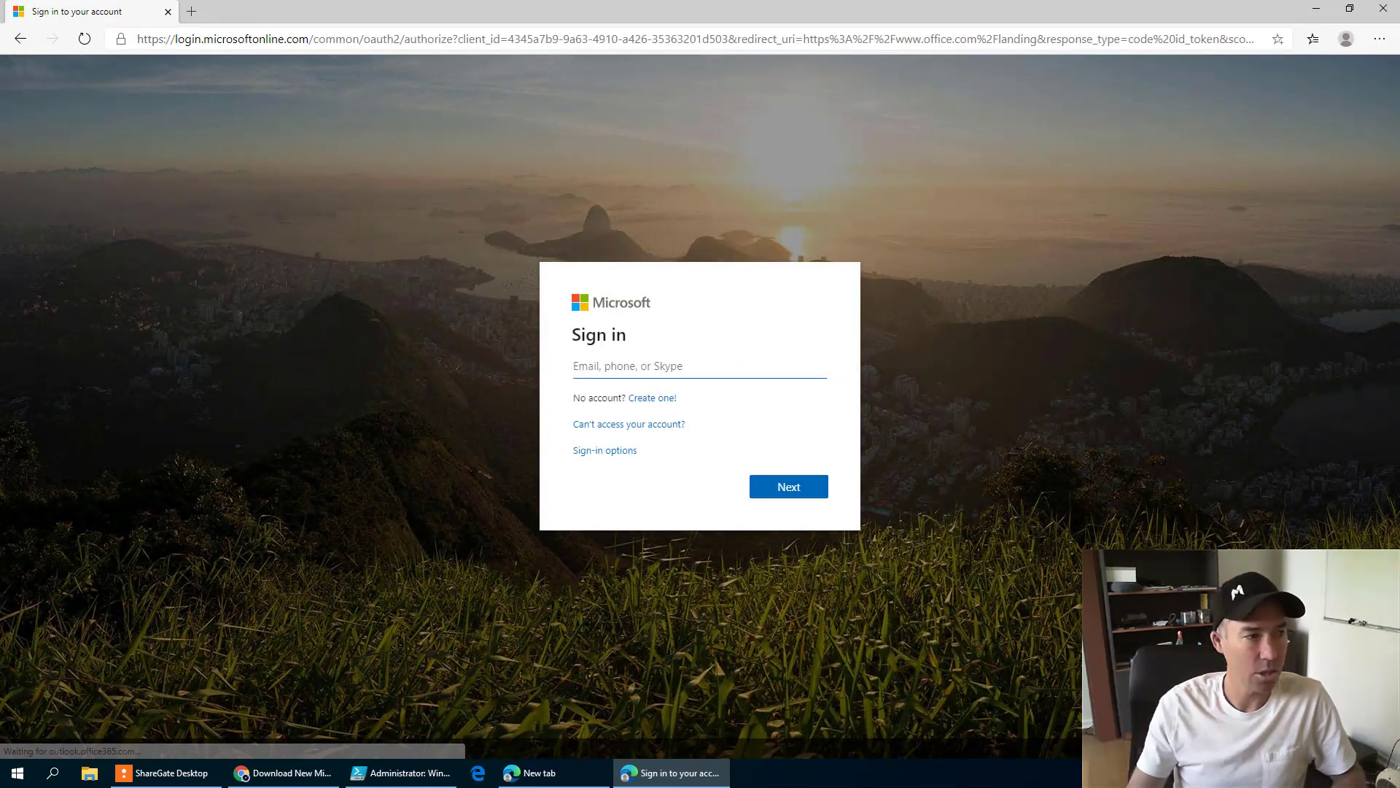
Paste the admin account e-mail into the sign-in form, replace its user part with the first user's login name, and submit it.
key("ctrl+v")
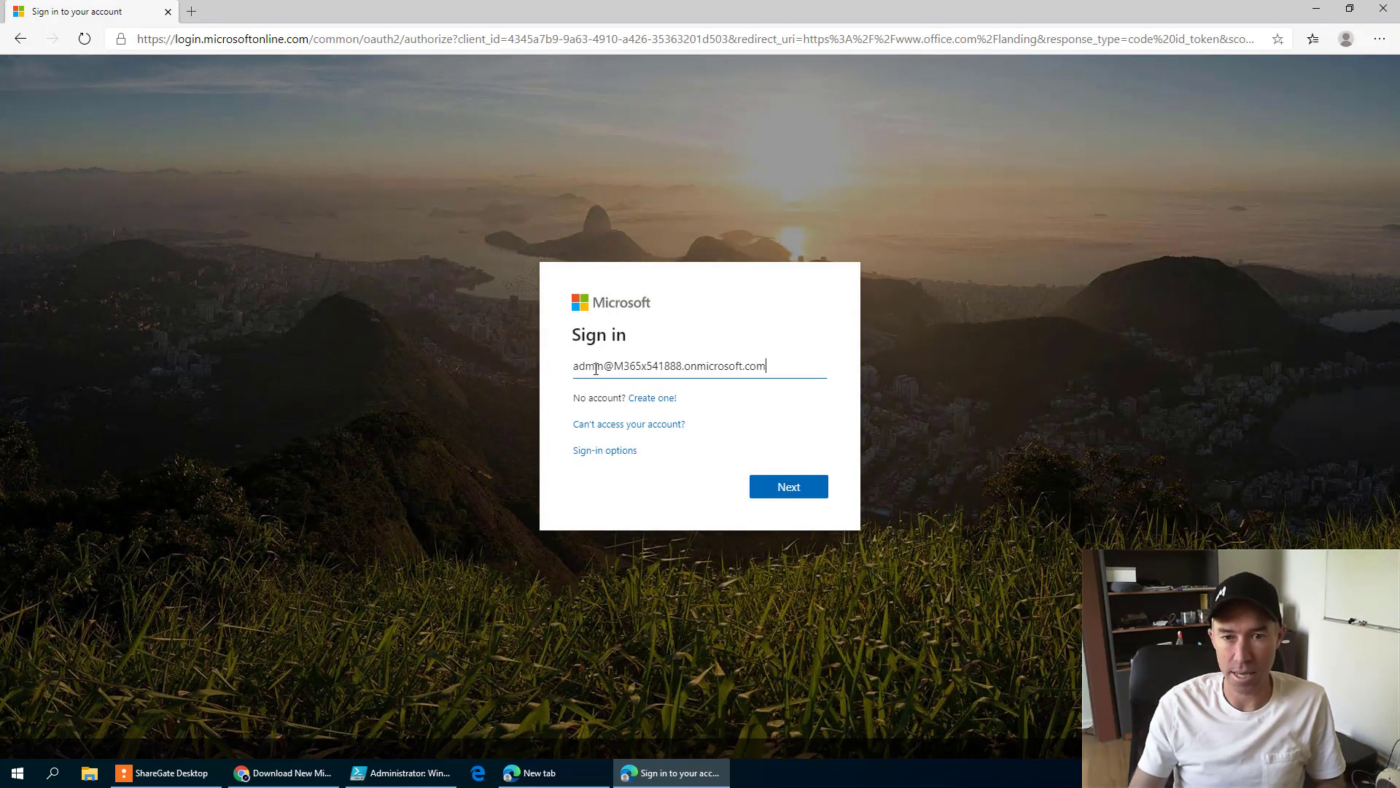
left_click_drag(597, 366, 529, 378)
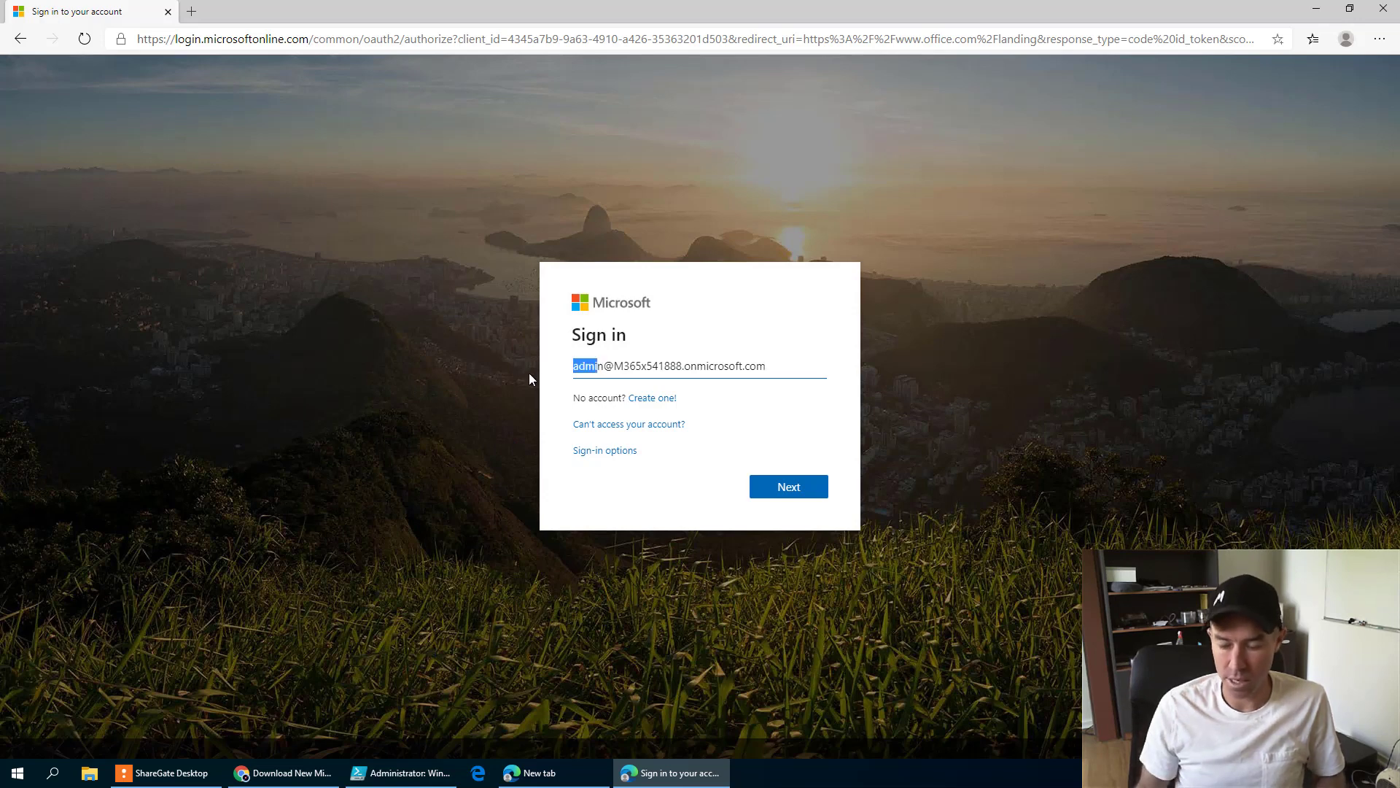
key("Delete")
key("Delete")
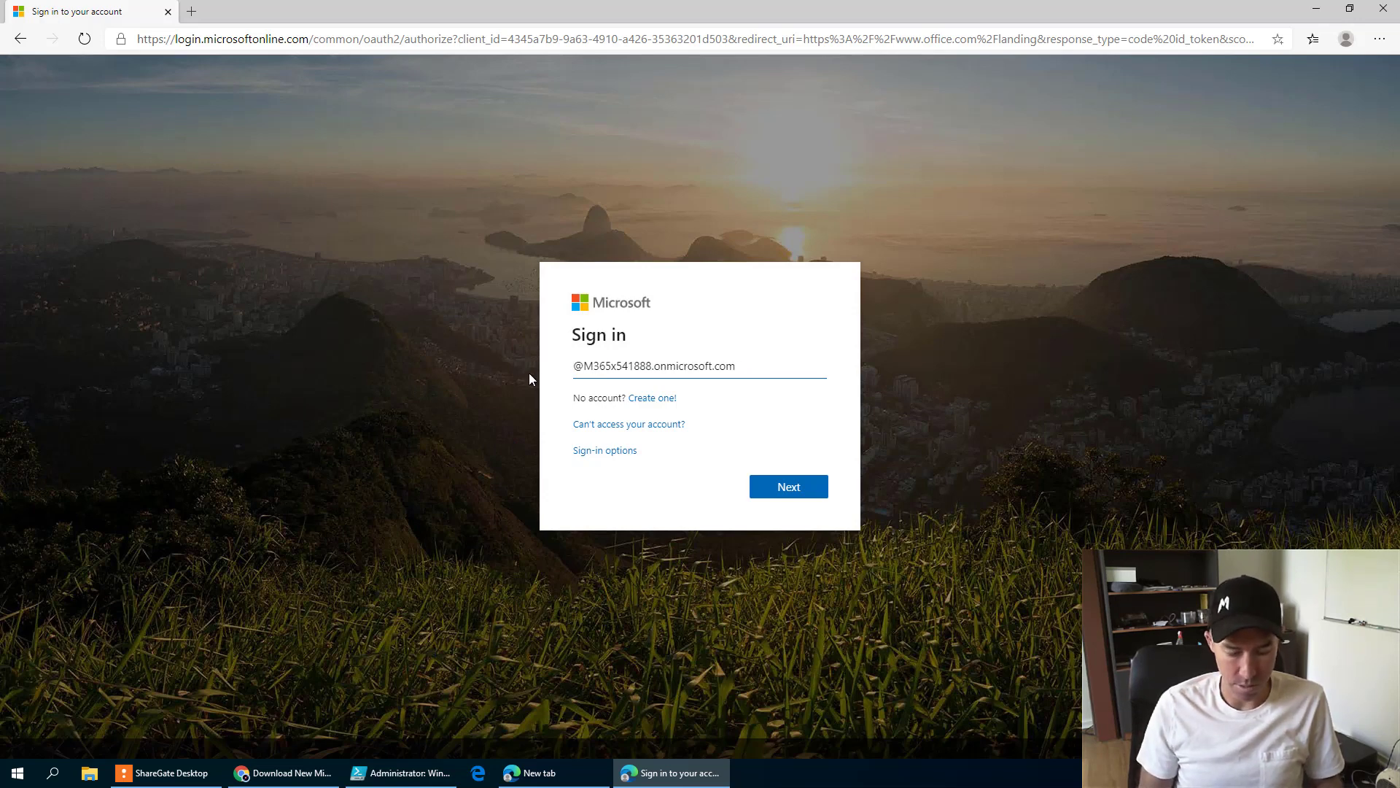
type("meganb")
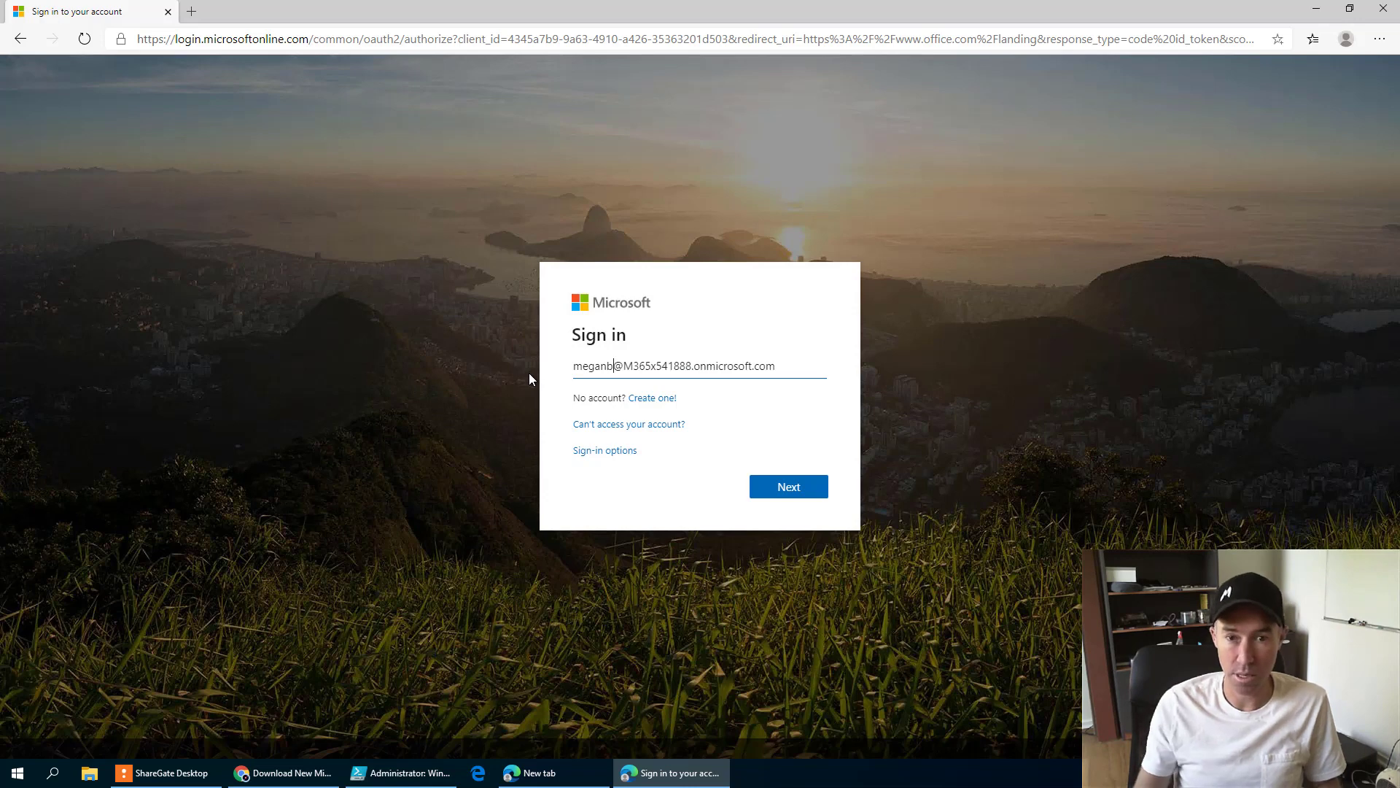
left_click(780, 487)
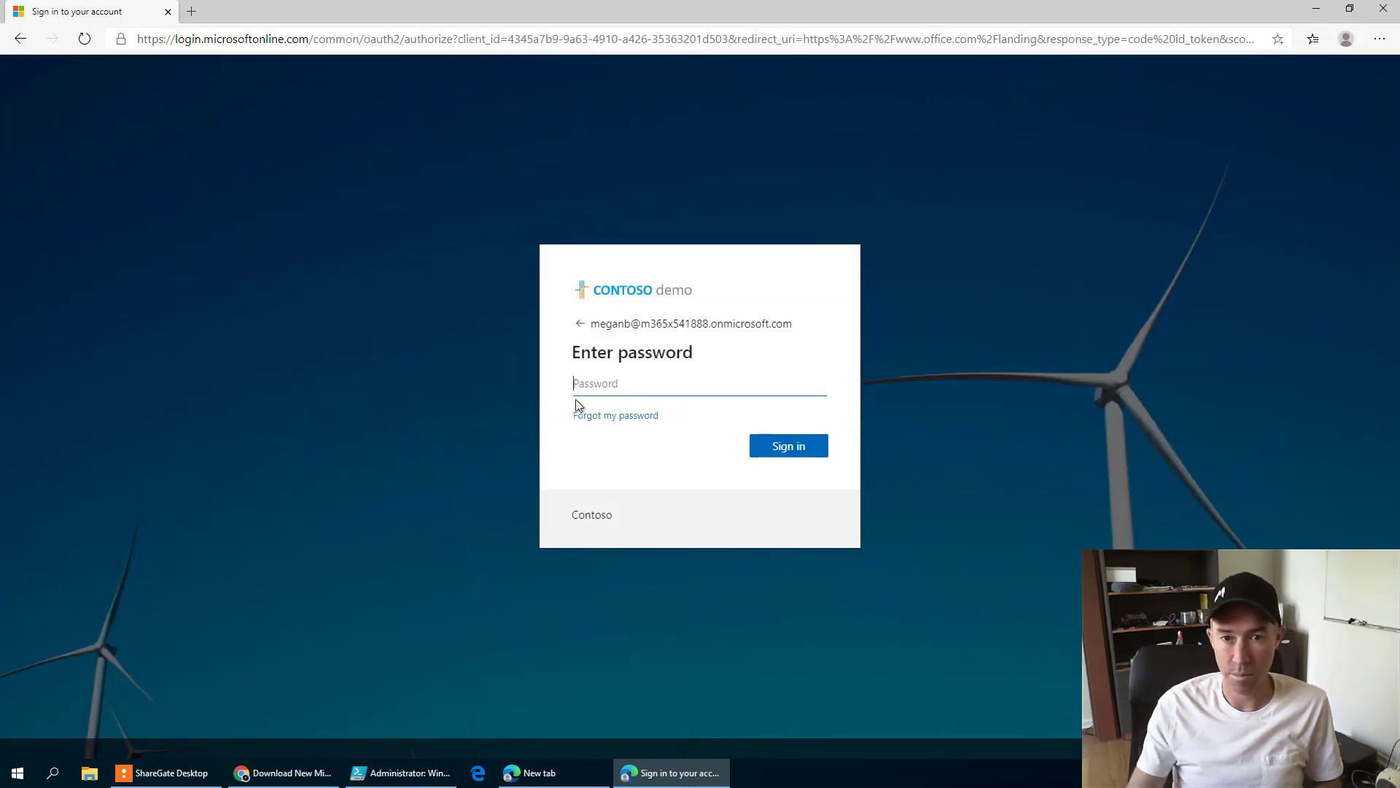
Enter the account password, sign in, and choose to stay signed in.
key("ctrl+v")
left_click(781, 446)
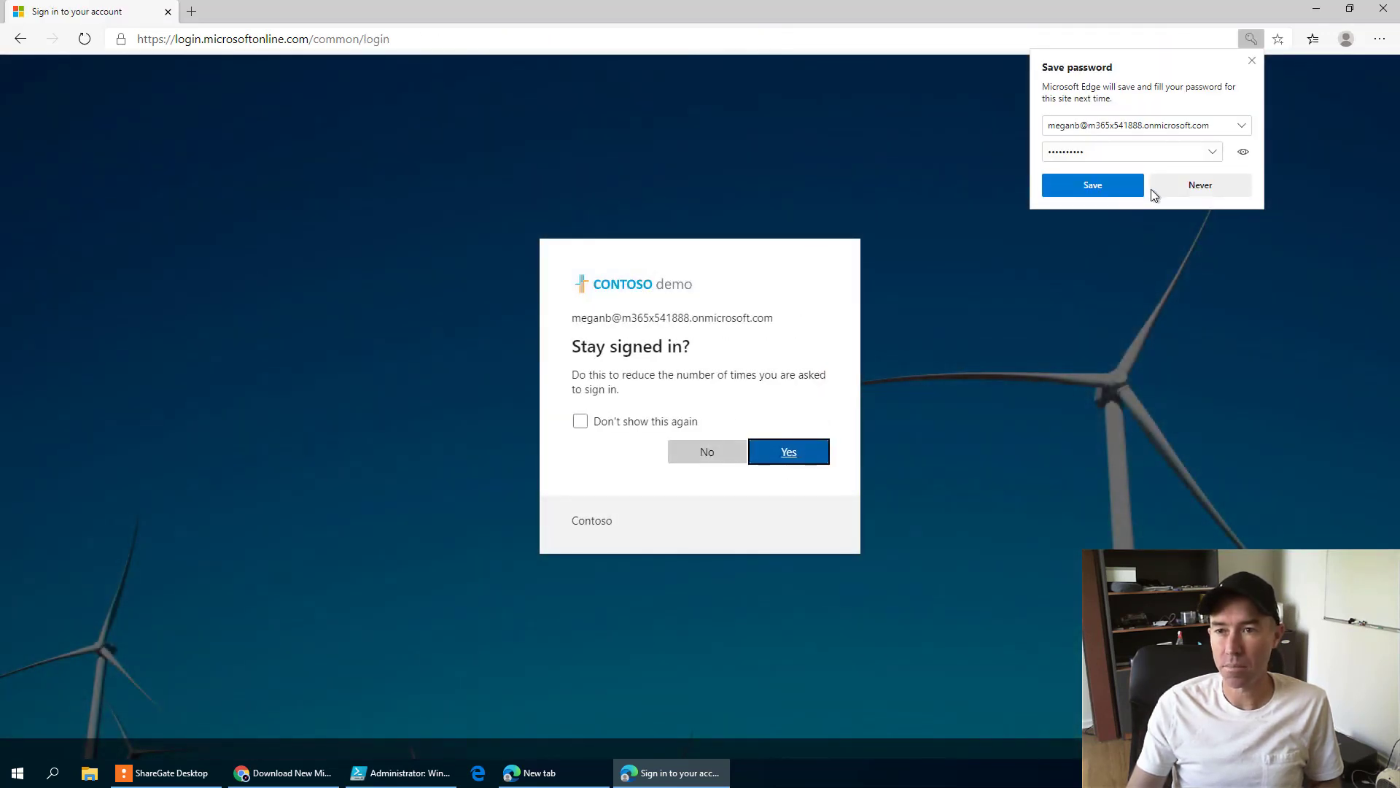
left_click(788, 452)
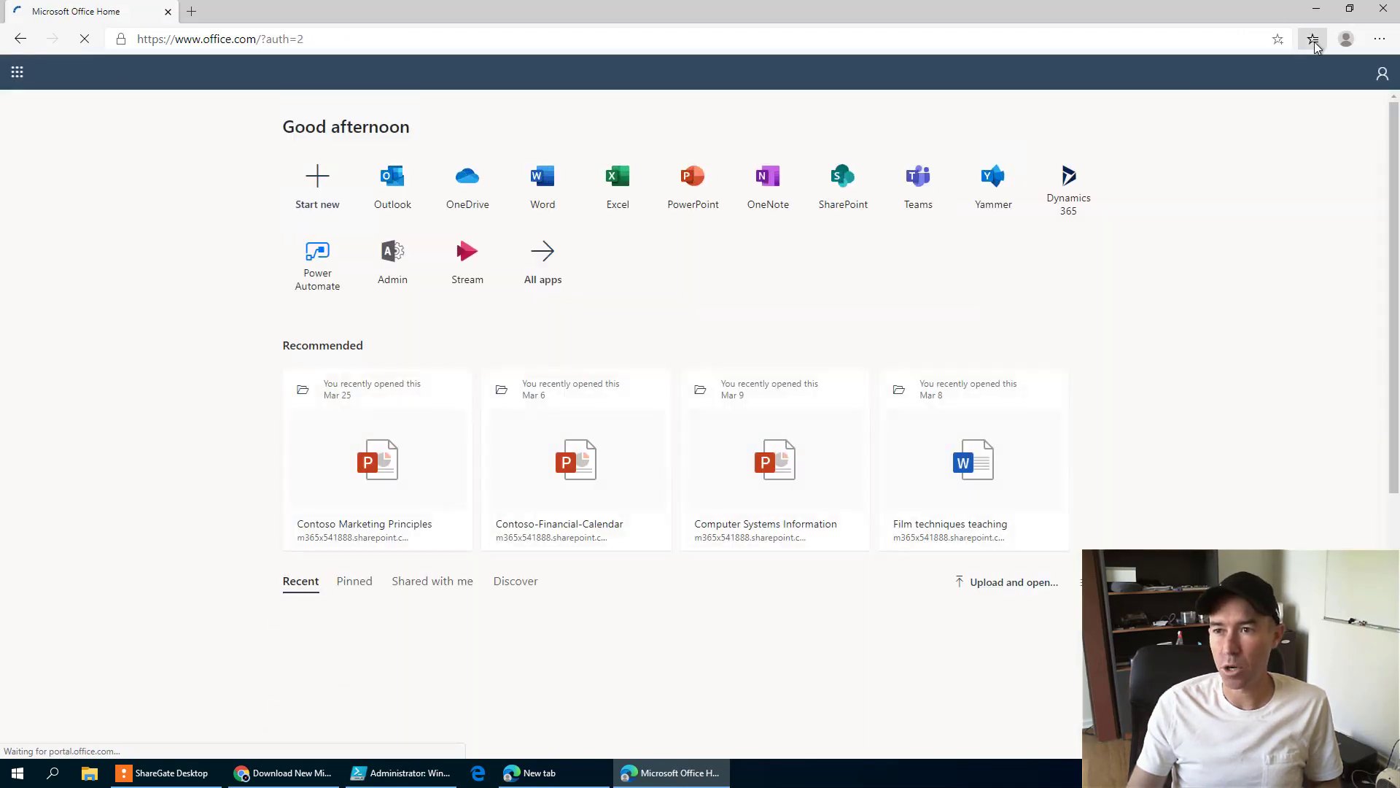
Rename the current browser profile to "Mum's Profile" in the profile settings.
left_click(1342, 41)
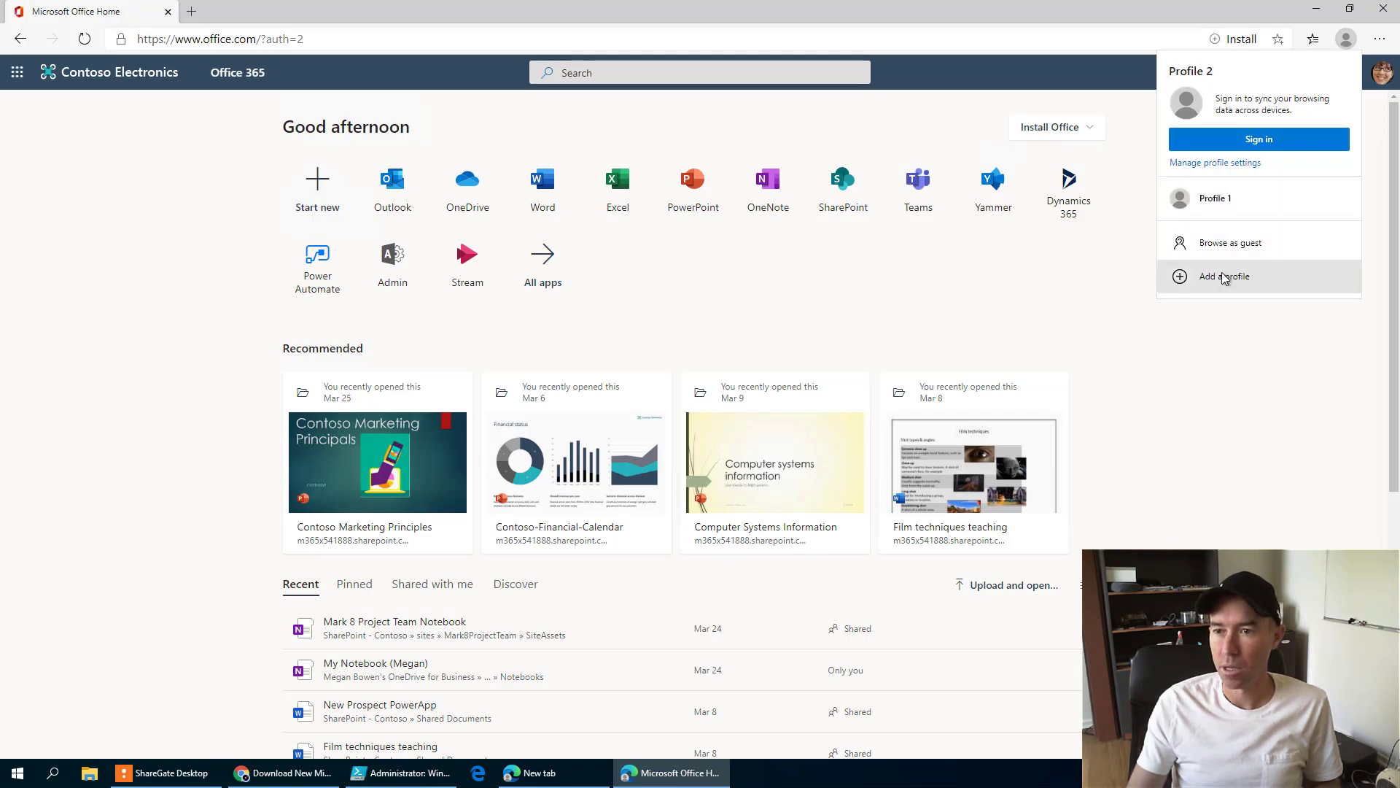
left_click(1196, 162)
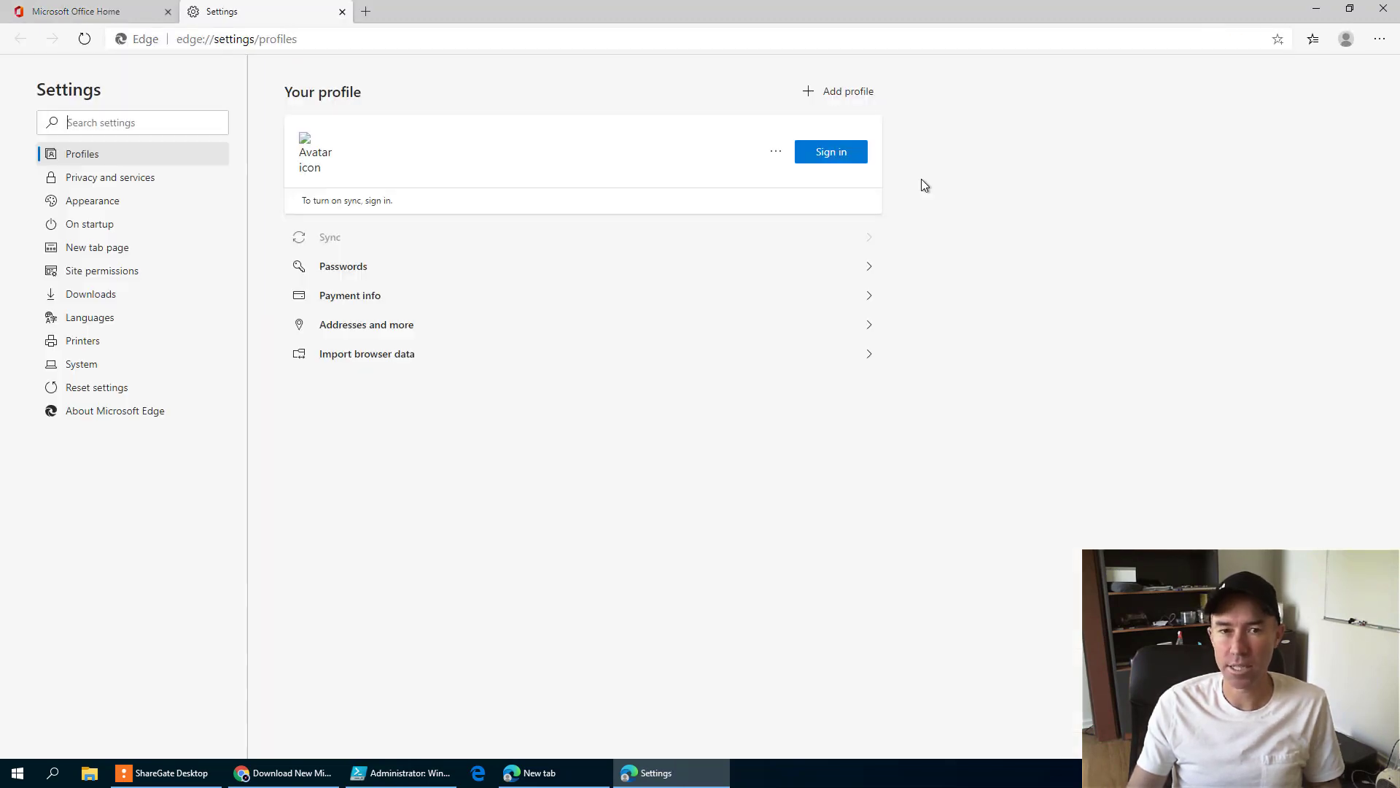
left_click(775, 153)
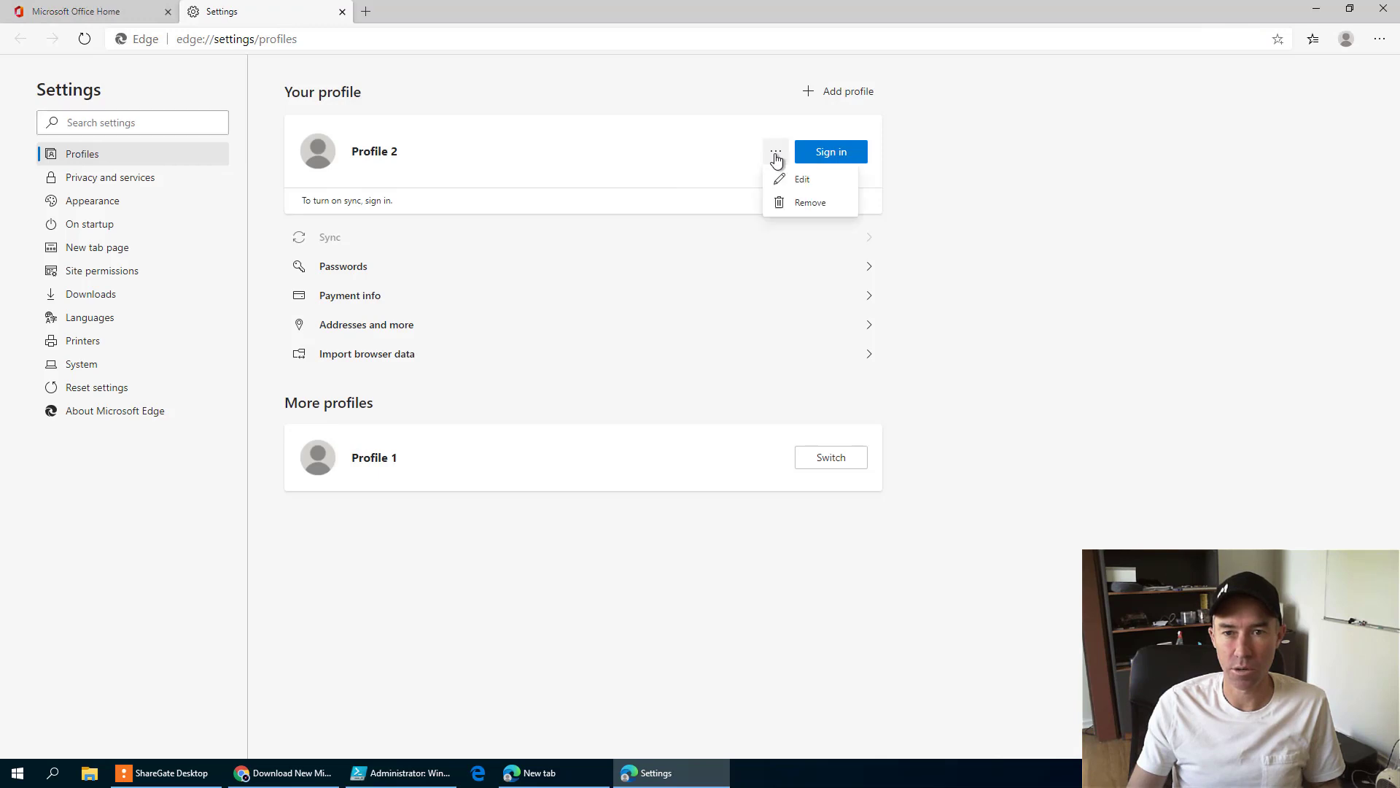
left_click(800, 183)
left_click_drag(703, 273, 518, 284)
type("Mum'")
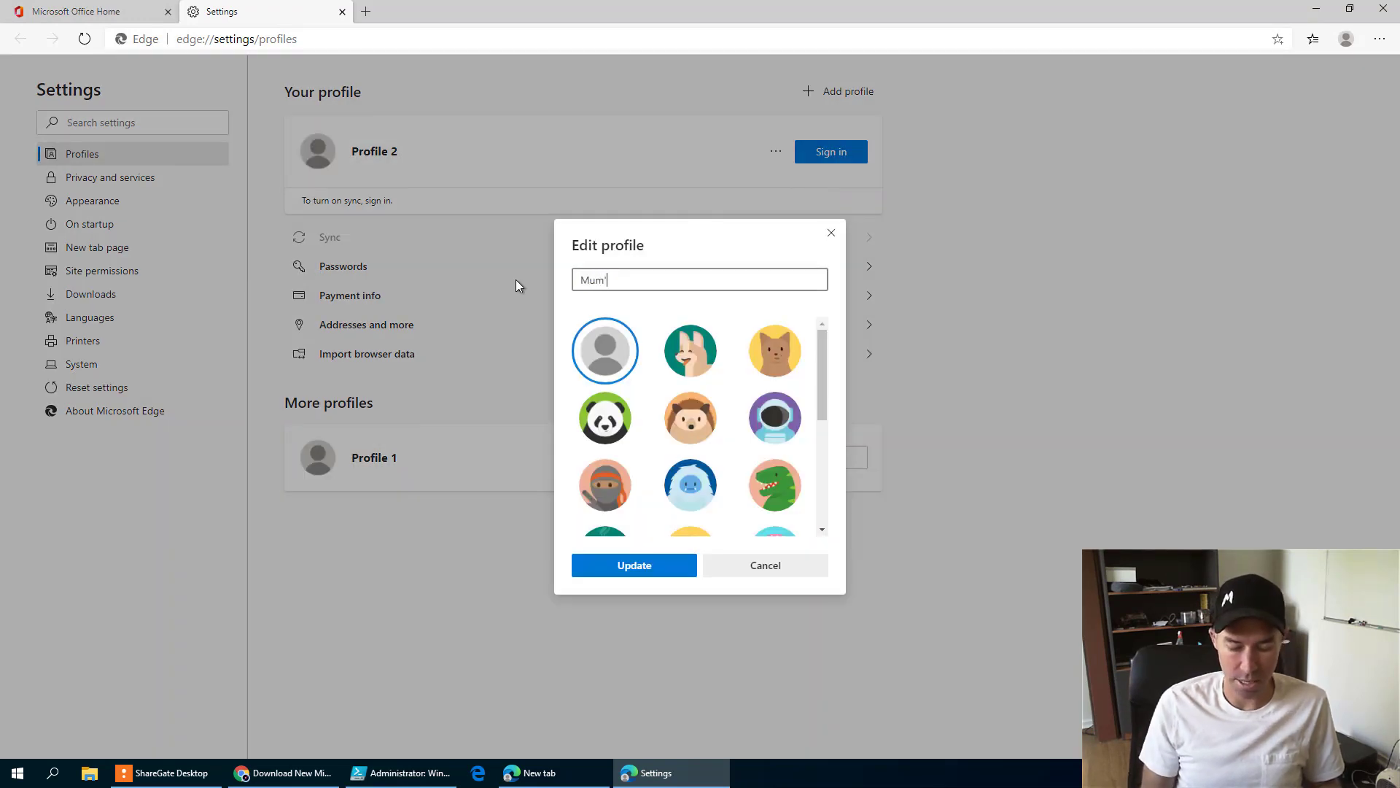
type("s Profile")
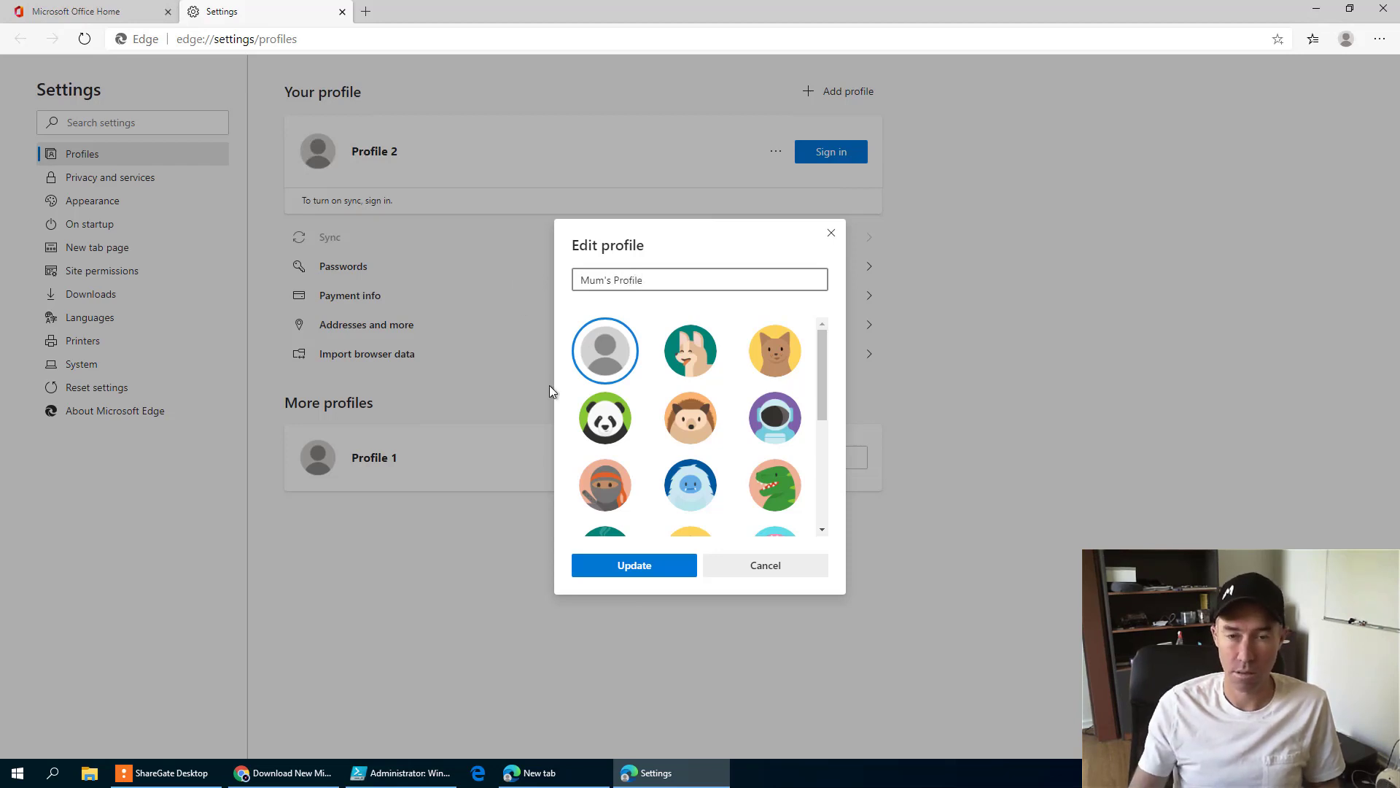
left_click(592, 562)
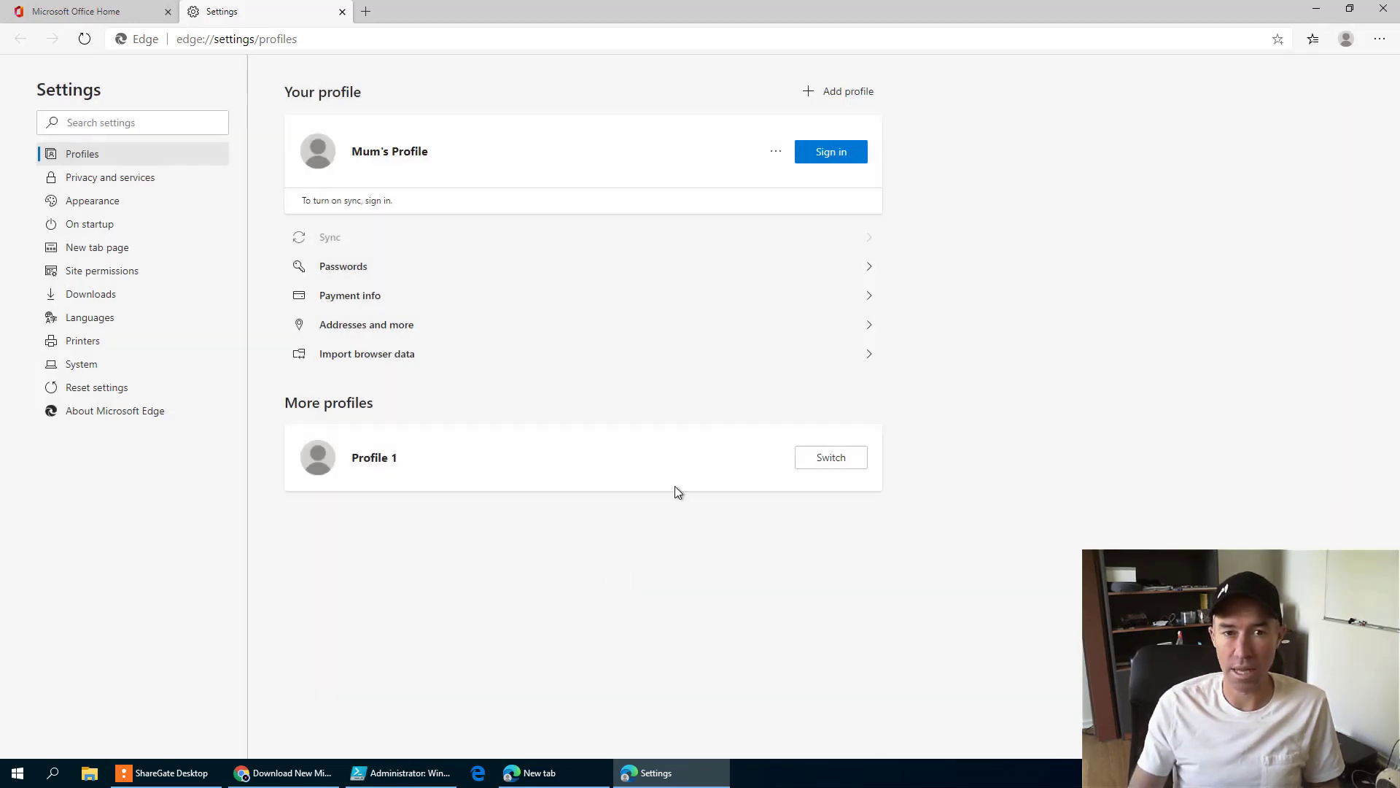
Give Mum's Profile the cream-coloured animal avatar on the teal background and close the settings page.
left_click(776, 151)
left_click(786, 180)
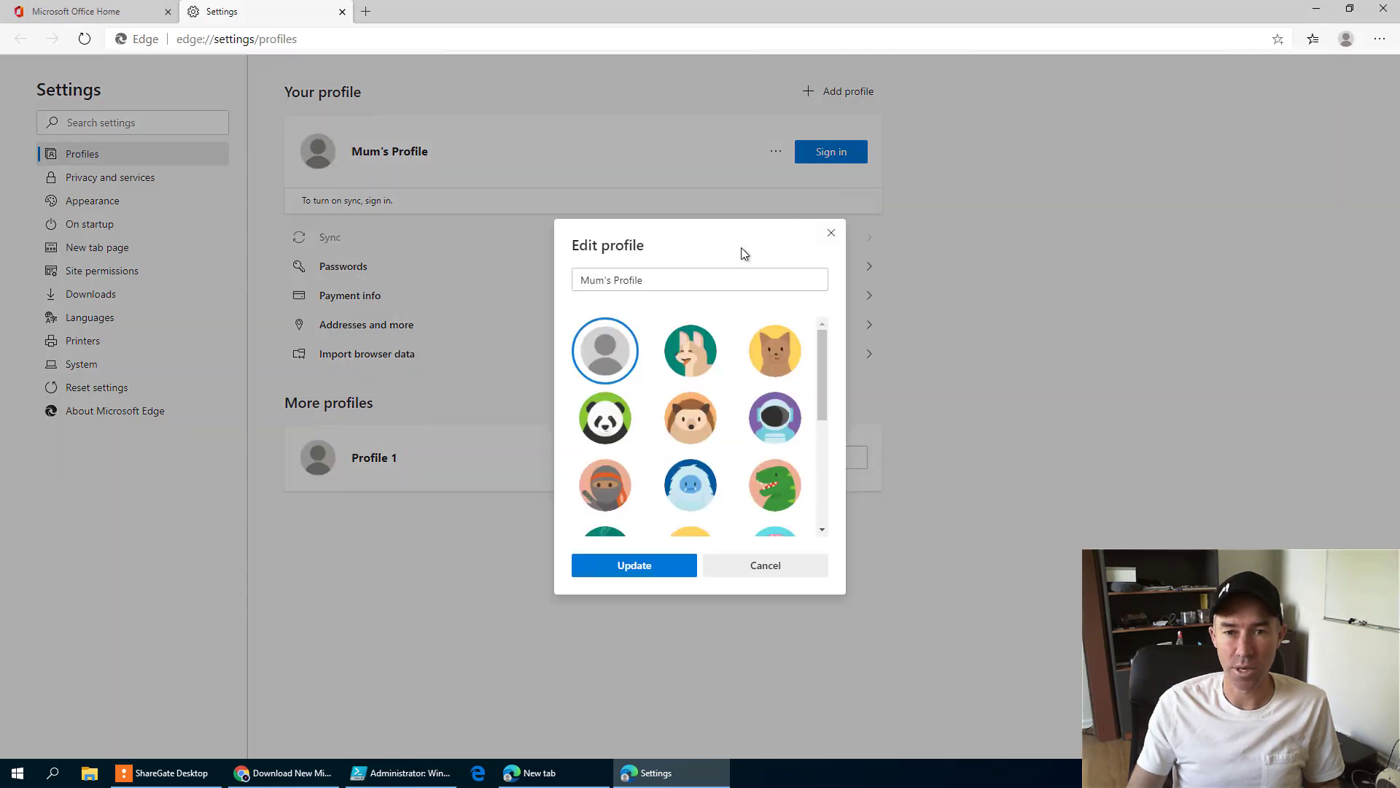
left_click(698, 365)
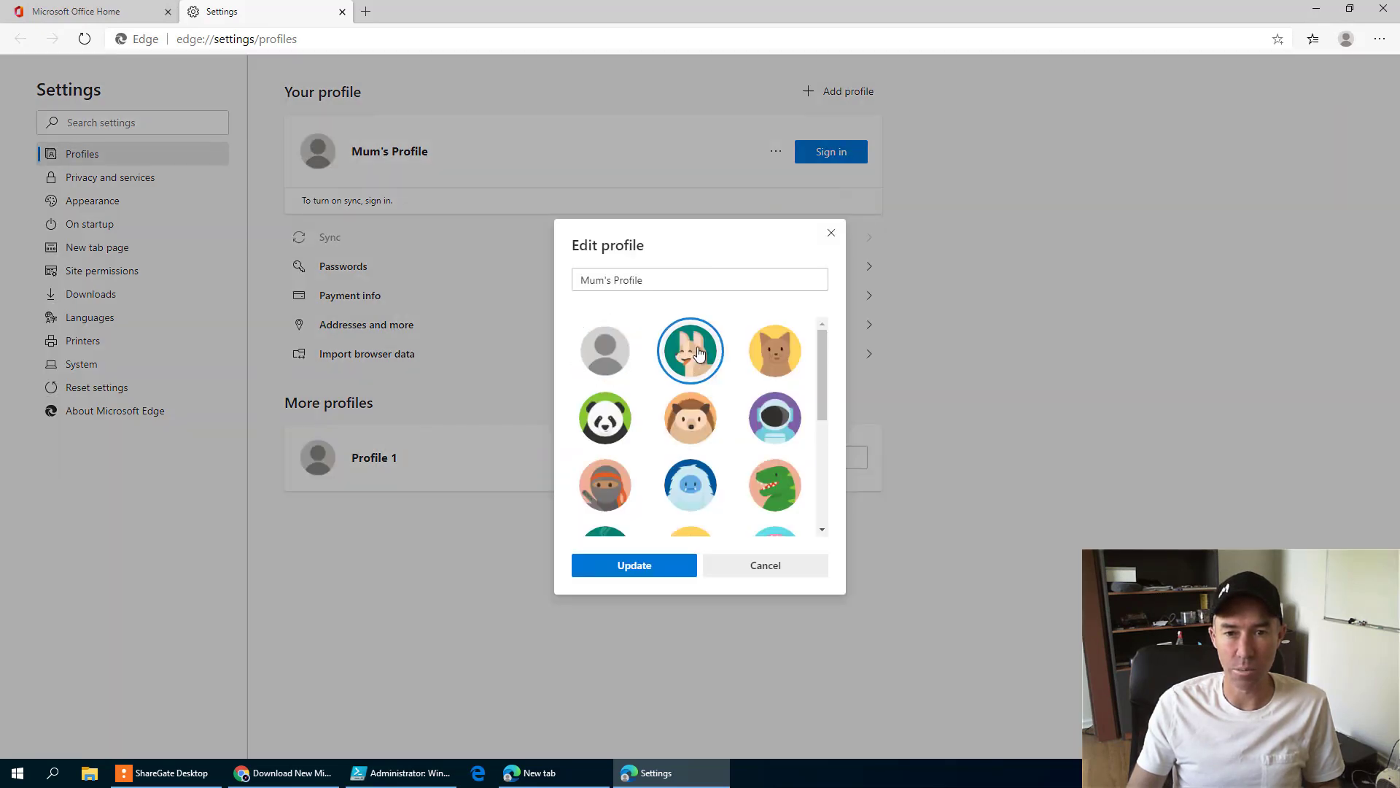
left_click(641, 569)
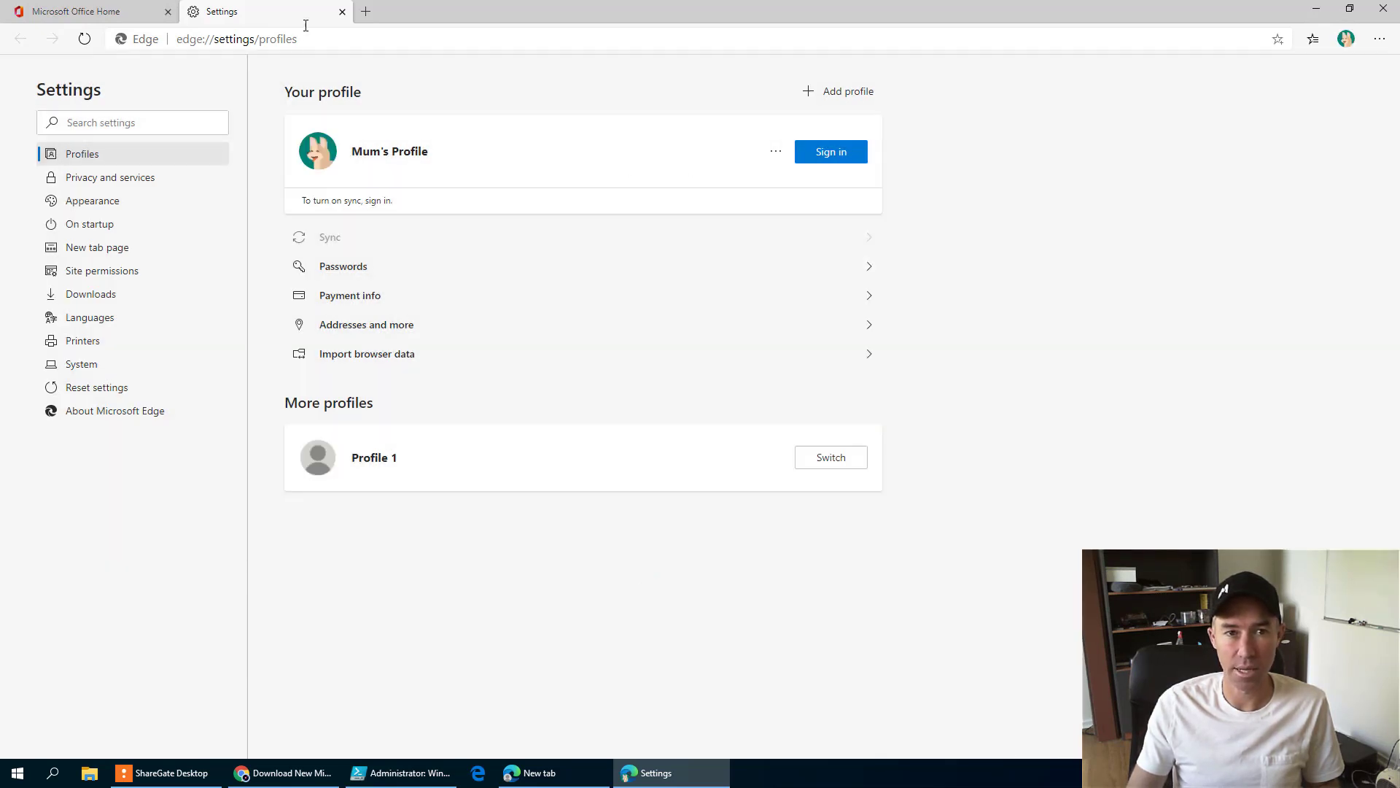
left_click(342, 11)
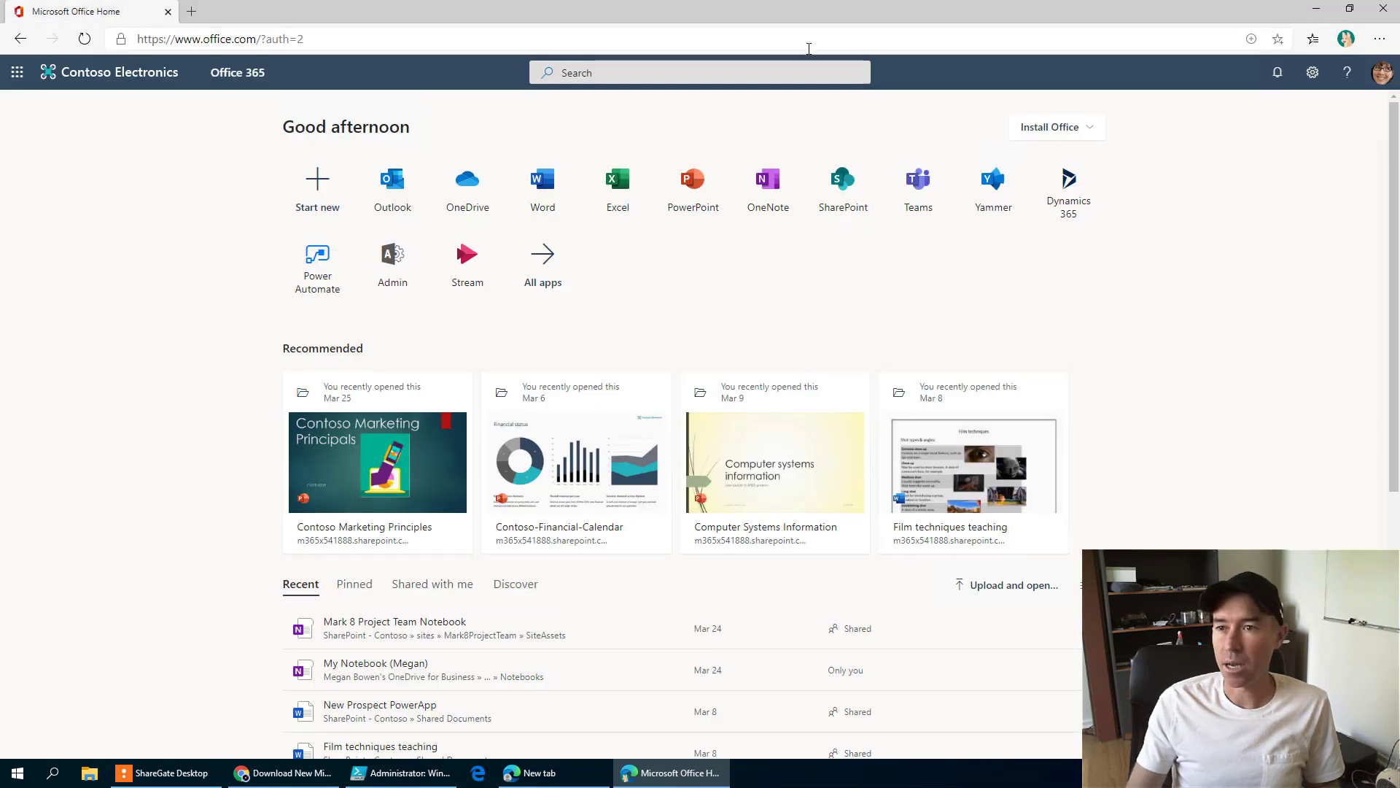
Add another browser profile from Mum's Profile and dismiss the sync sign-in prompt in its window.
left_click(1346, 38)
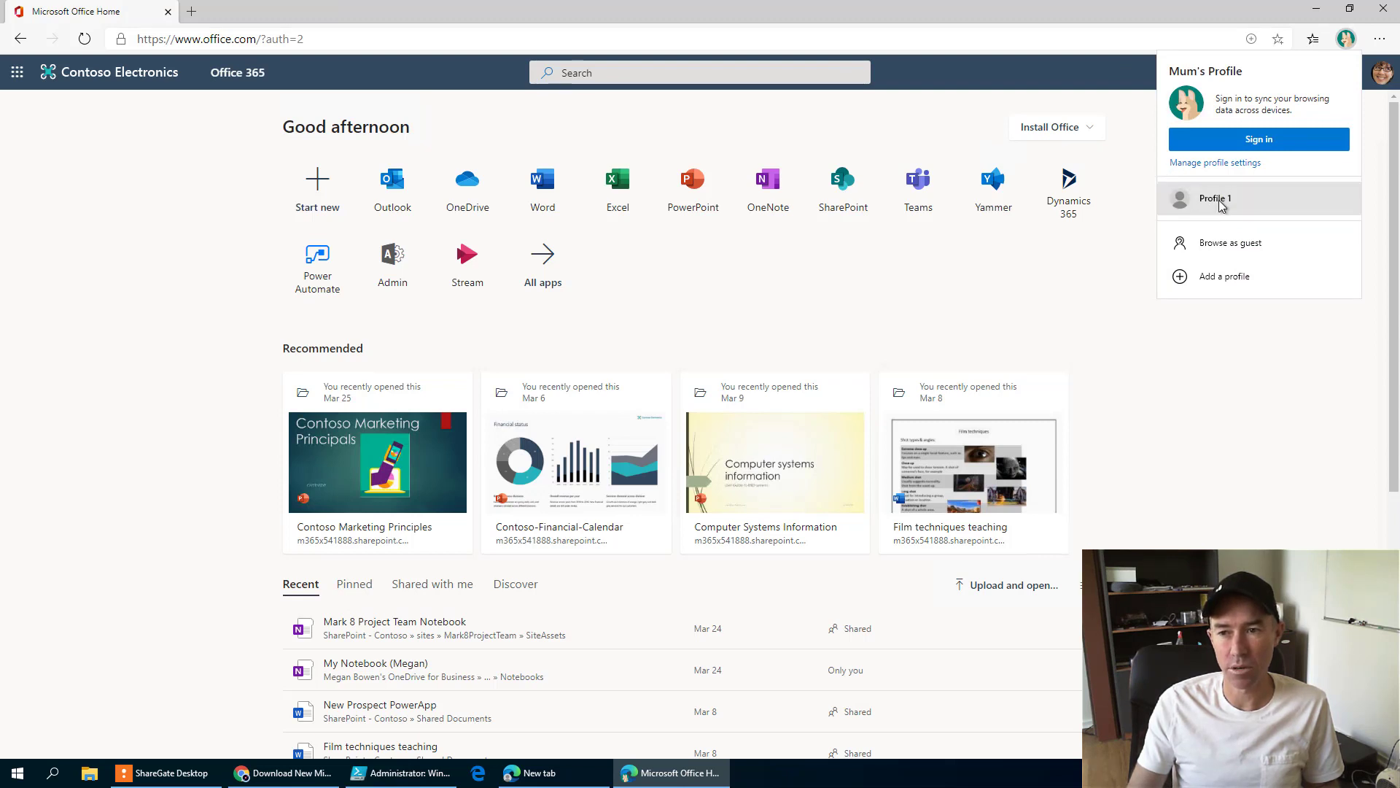
left_click(1215, 281)
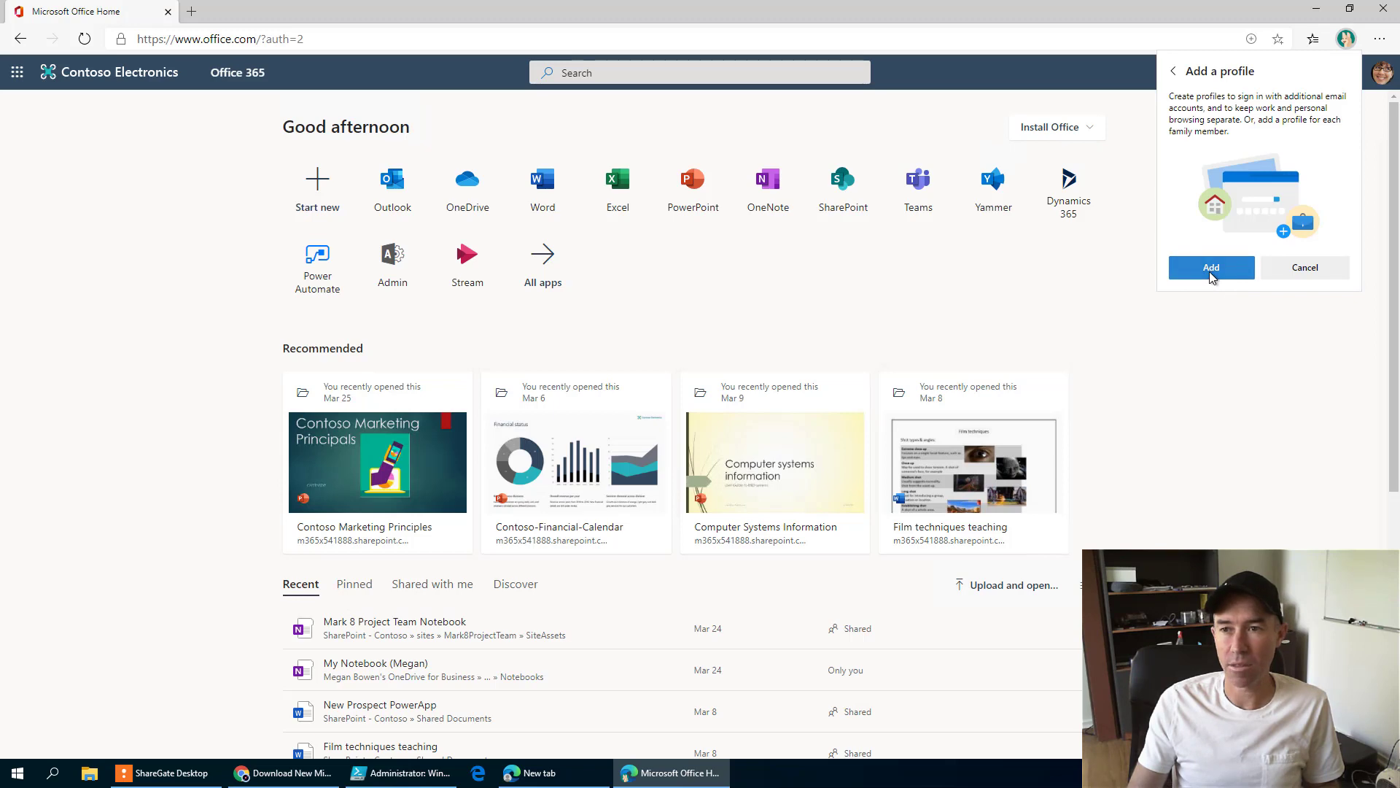
left_click(1210, 270)
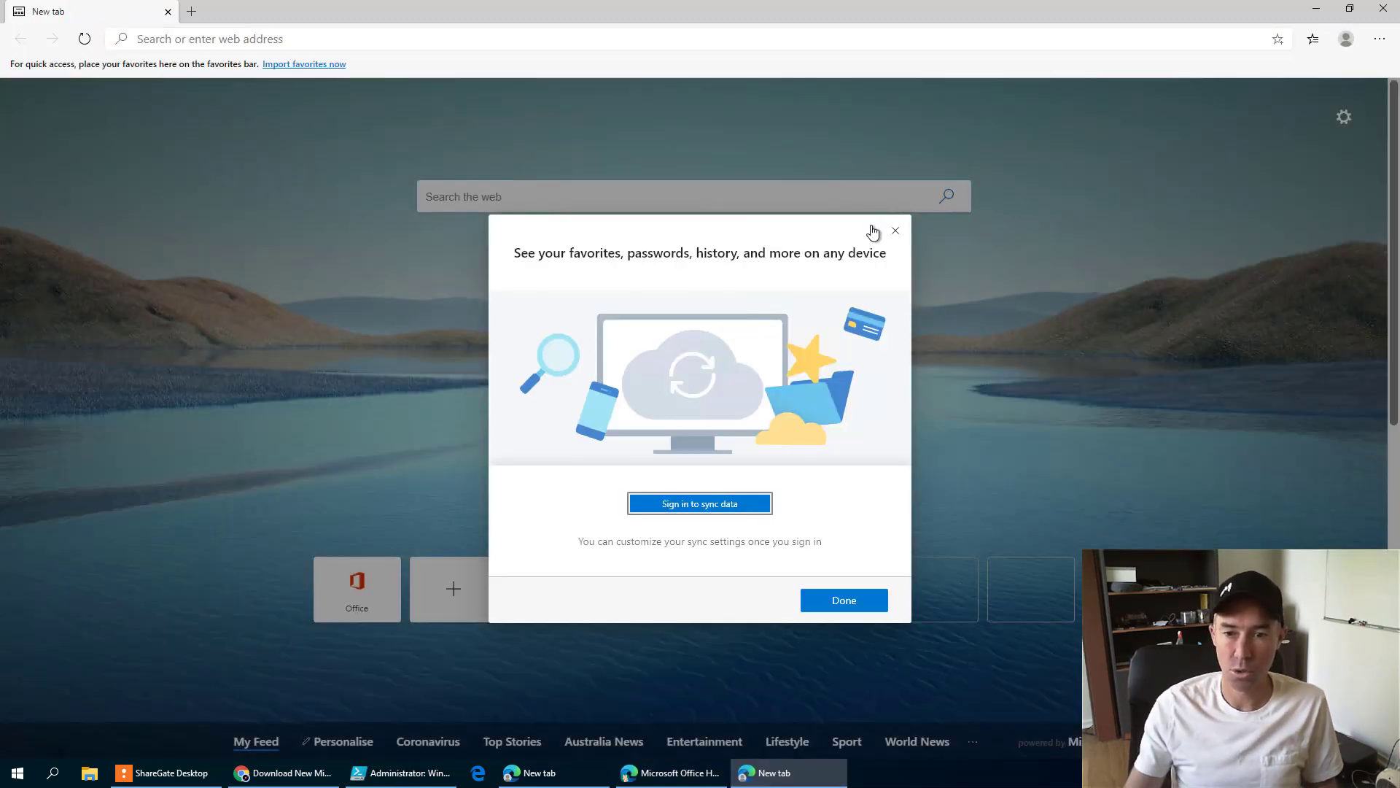
left_click(896, 233)
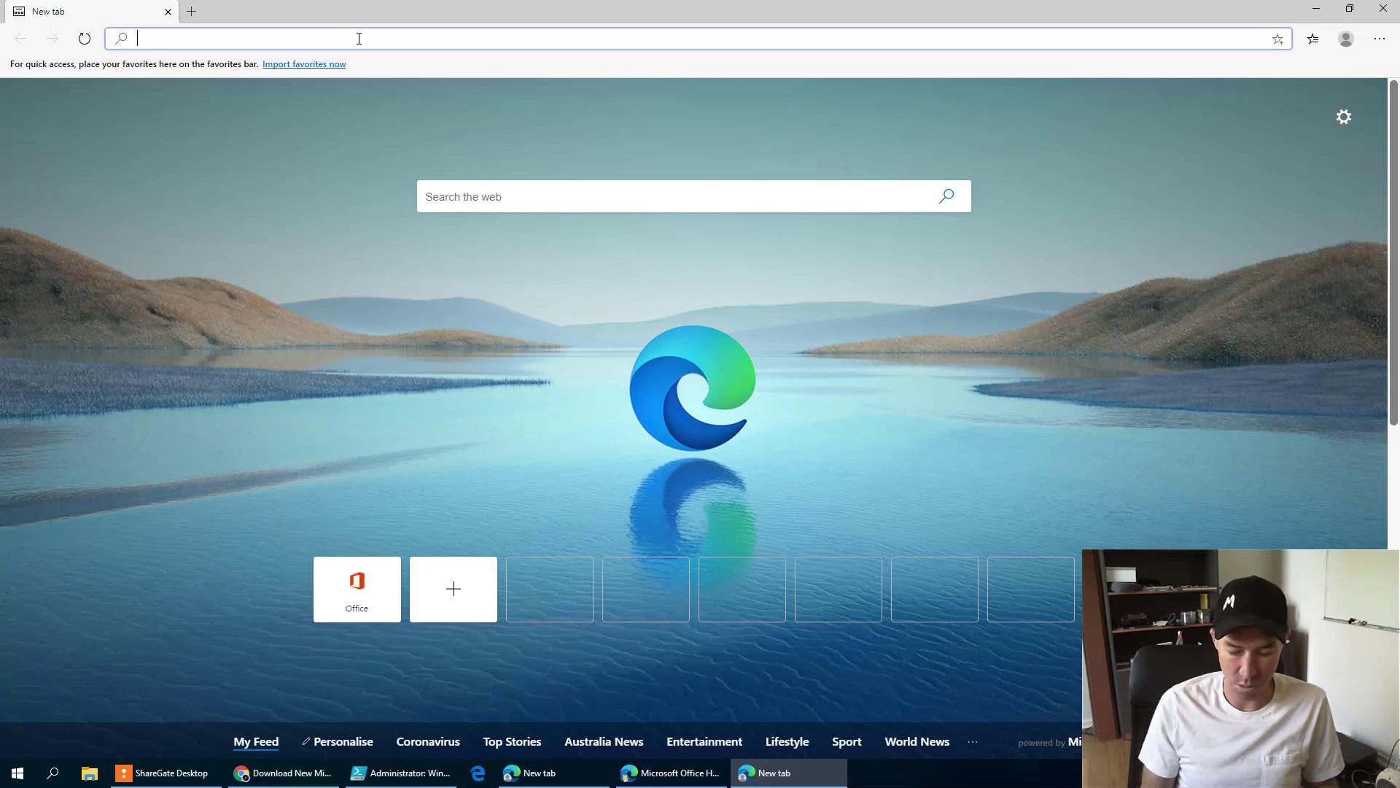
Load the portal.office.com sign-in page in the newly added profile.
type("portal")
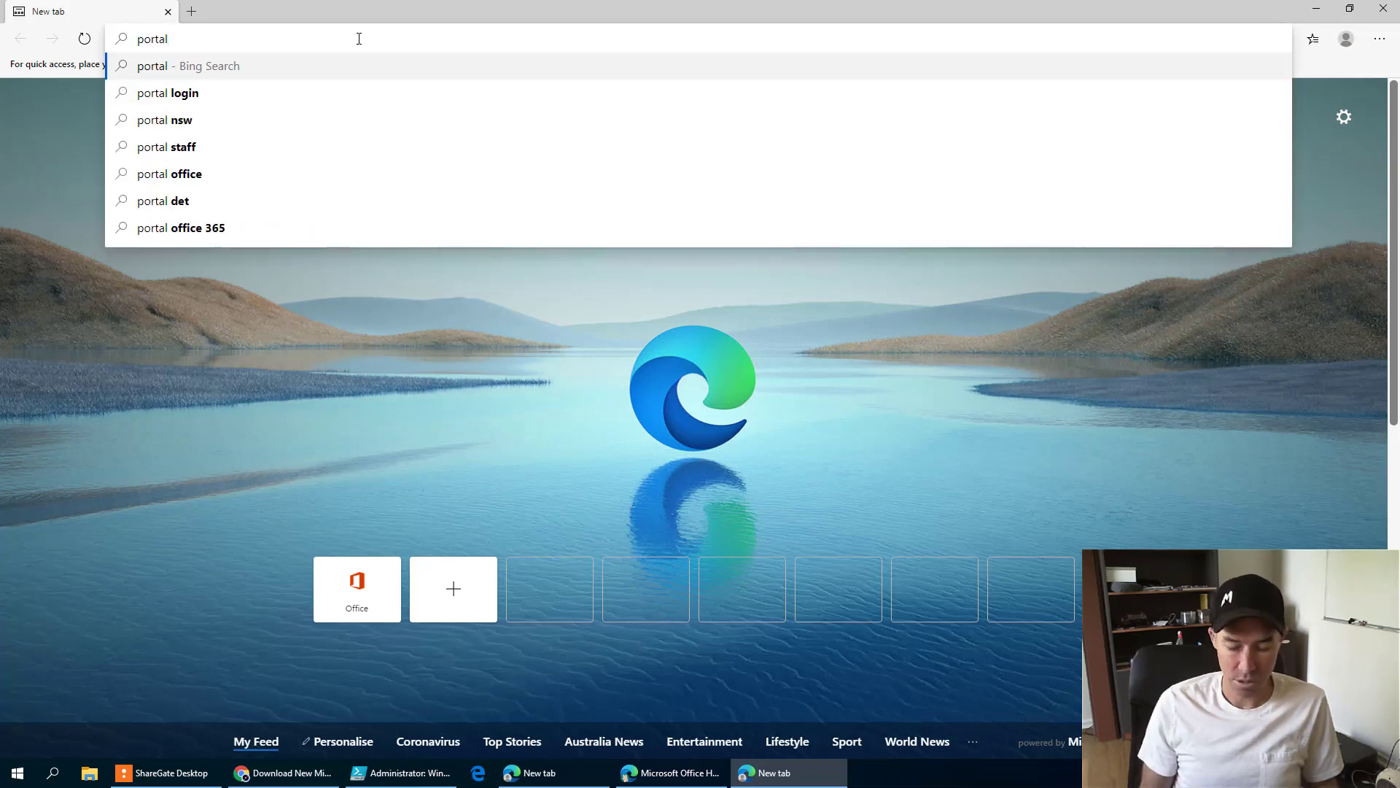
type(".offi")
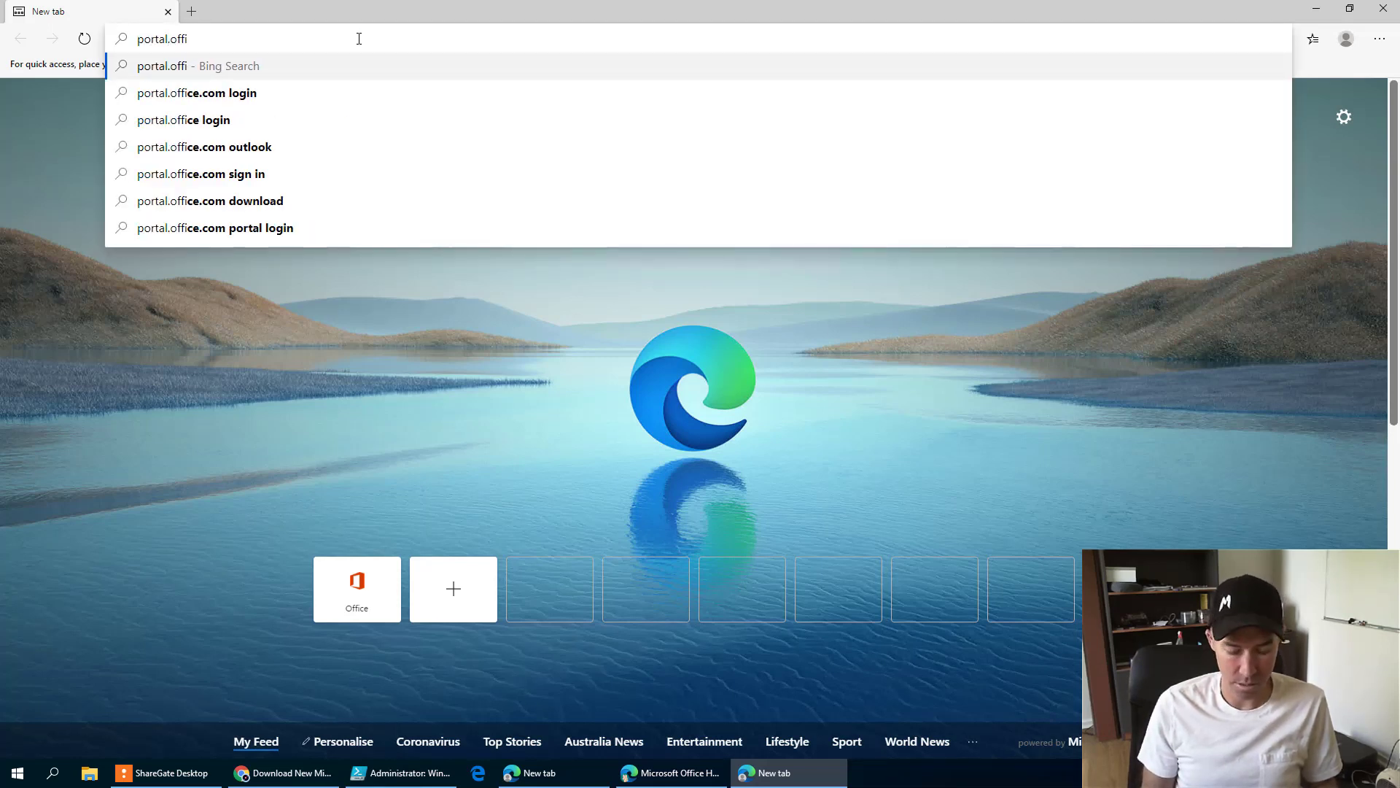
type("ce.com")
key("Return")
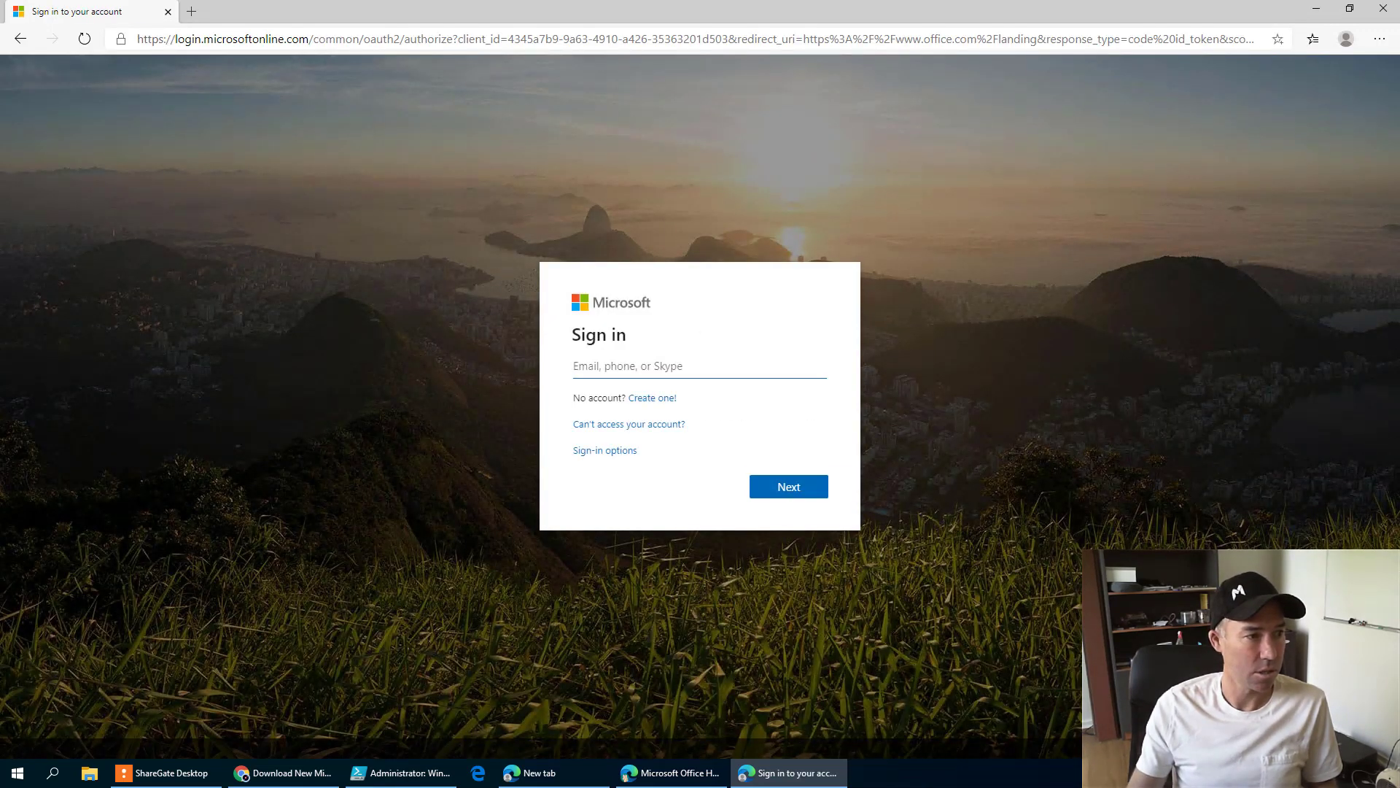
Paste the admin account e-mail into the sign-in form and replace its user part with the second user's login name.
left_click(632, 369)
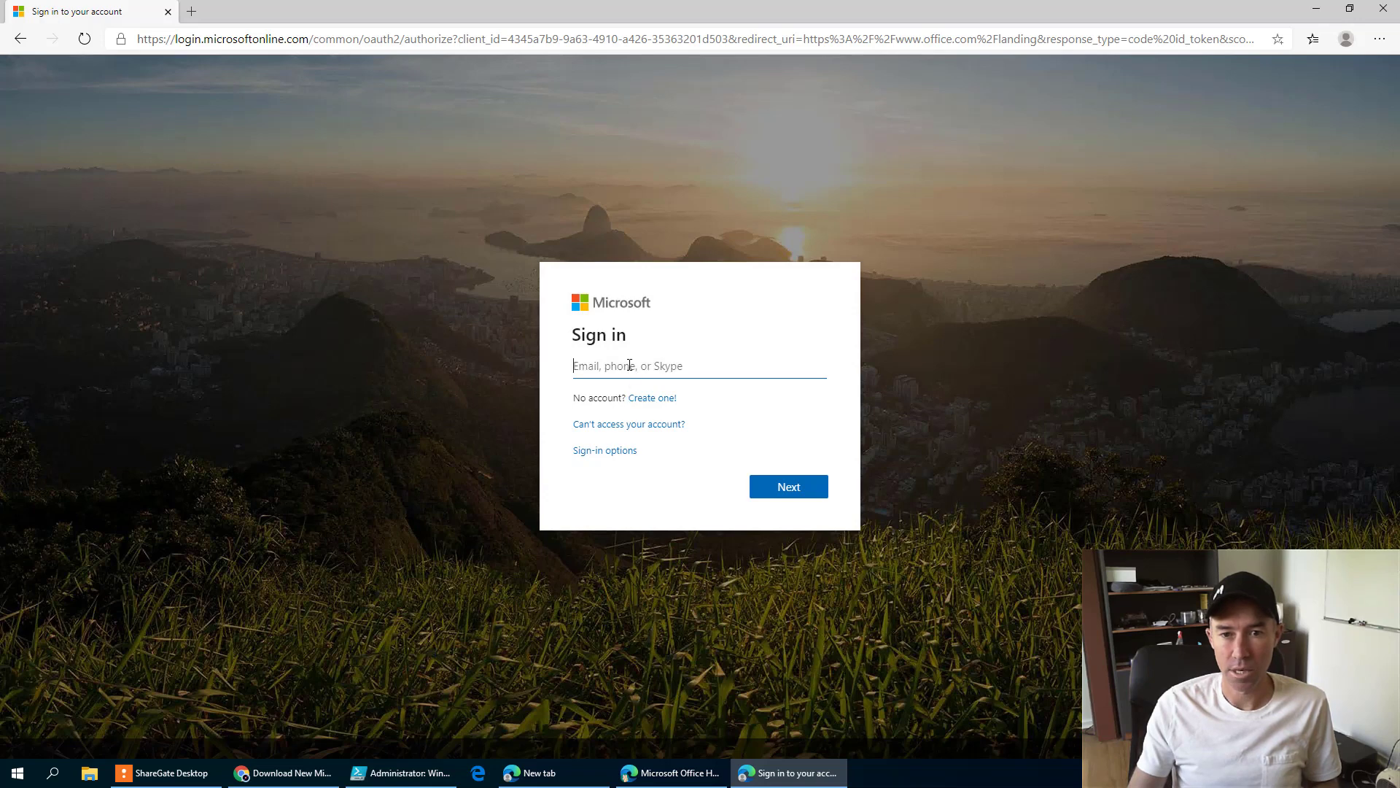
key("ctrl+v")
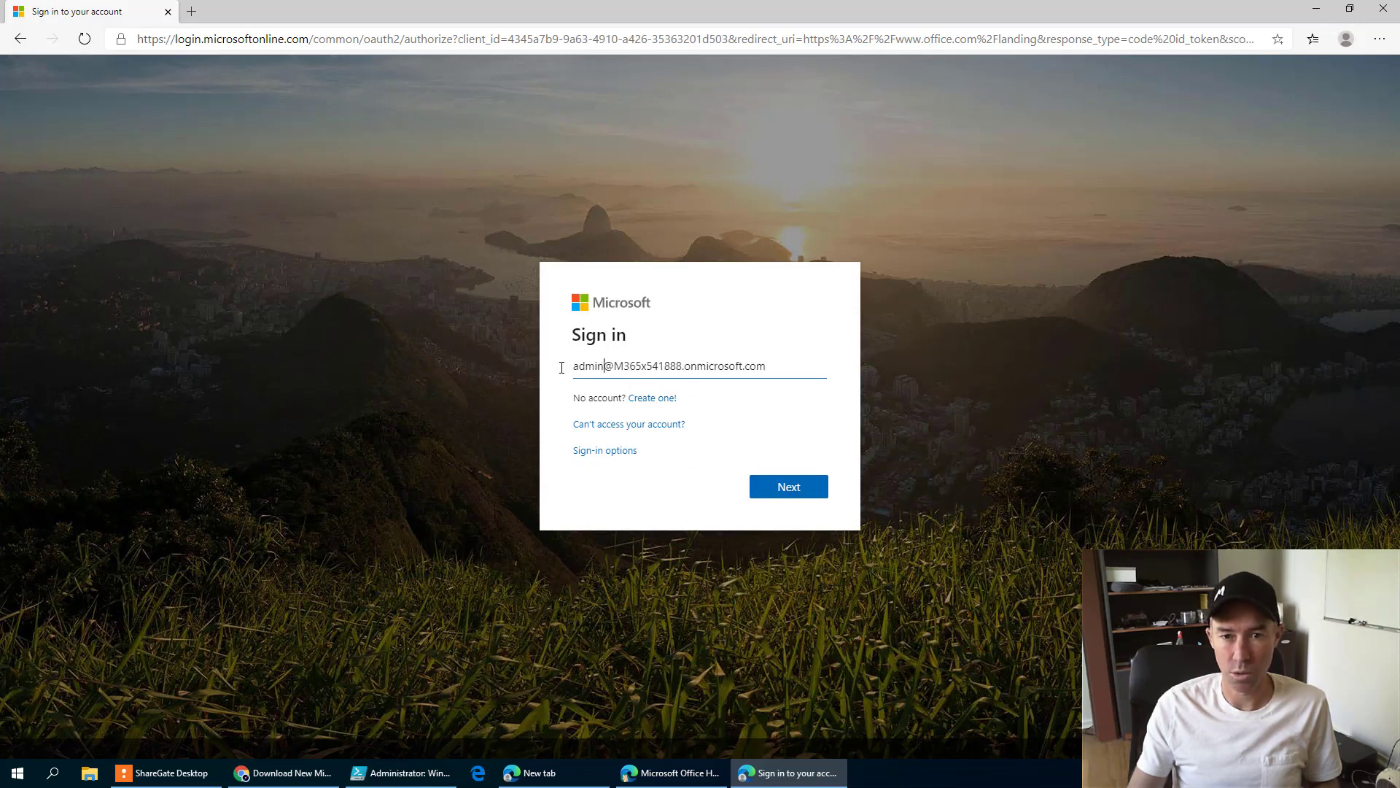
left_click_drag(605, 367, 540, 372)
type("alwe")
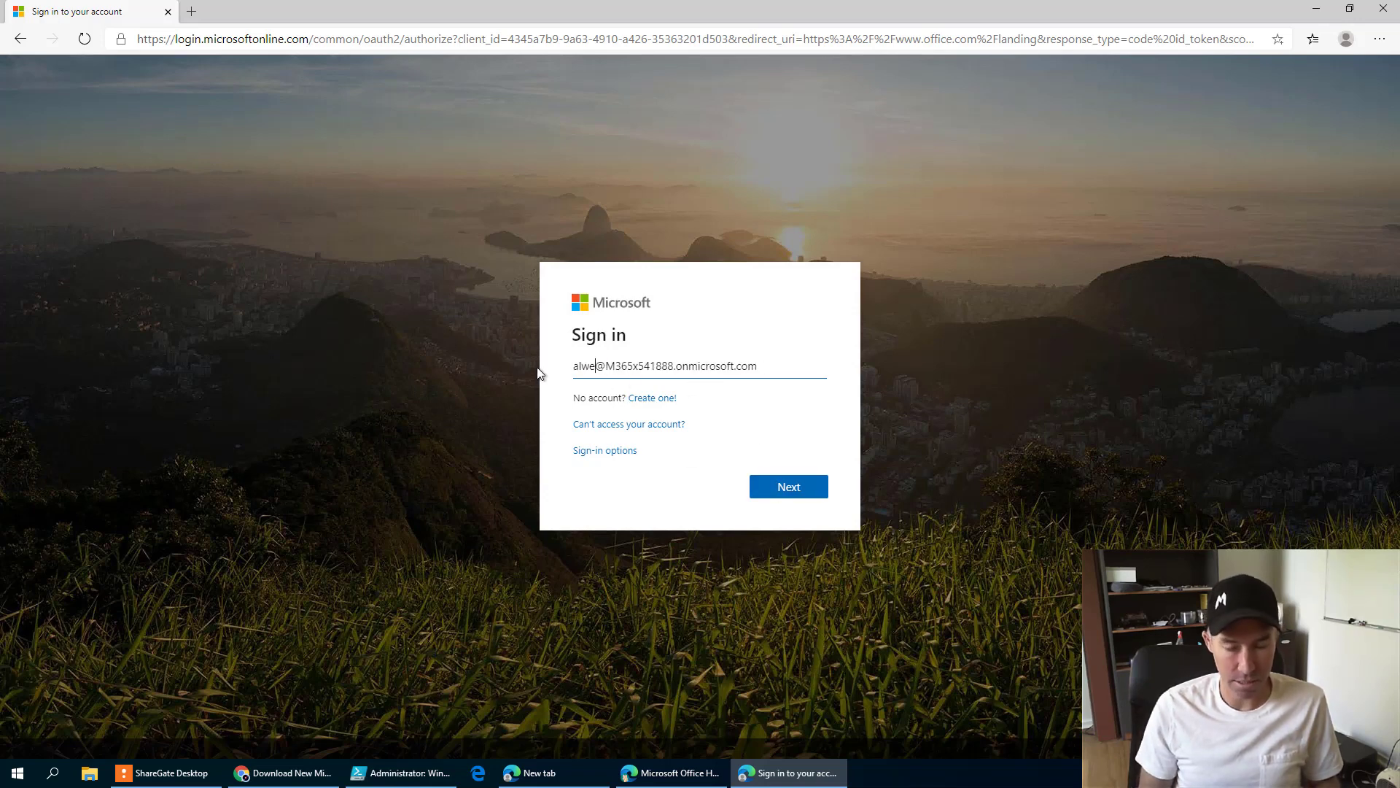
key("BackSpace")
key("BackSpace")
type("ex")
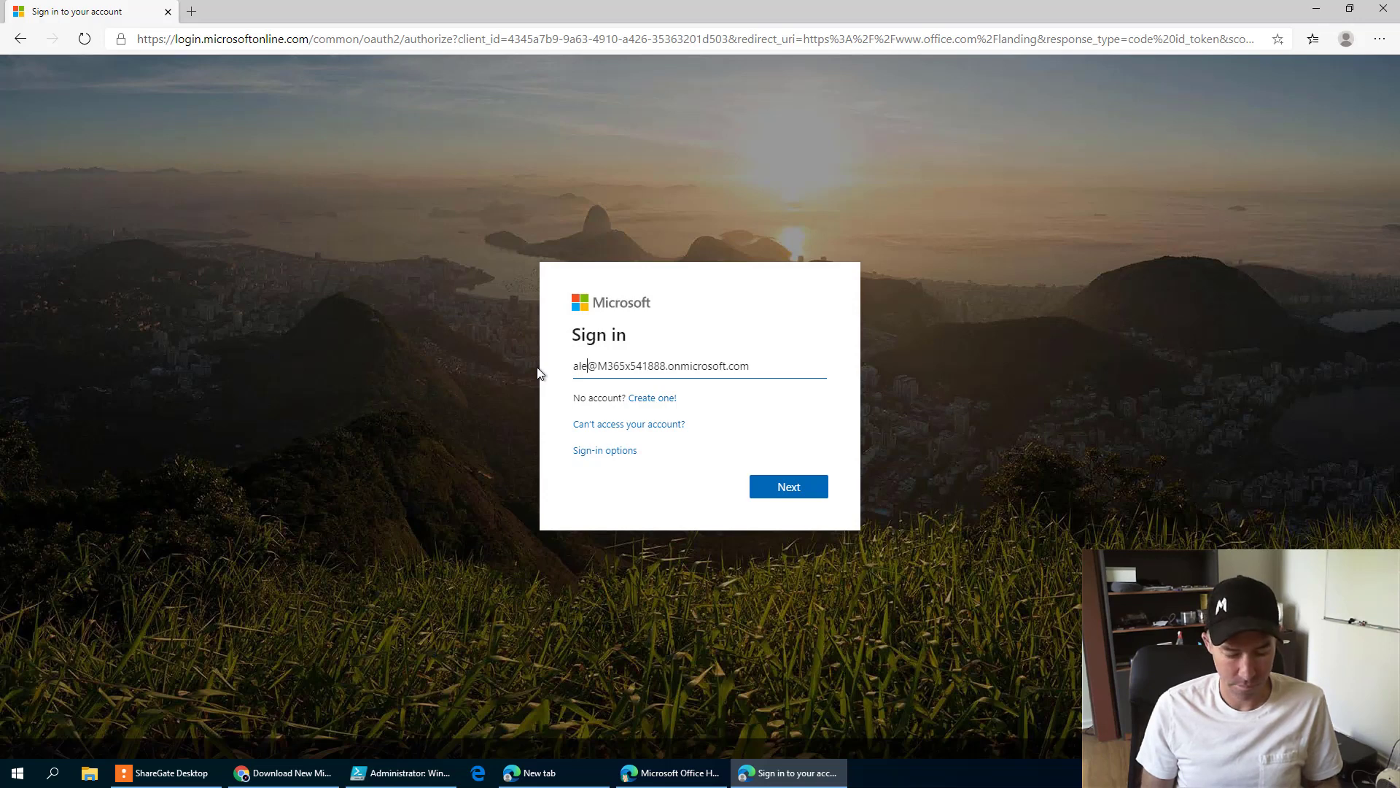
type("w")
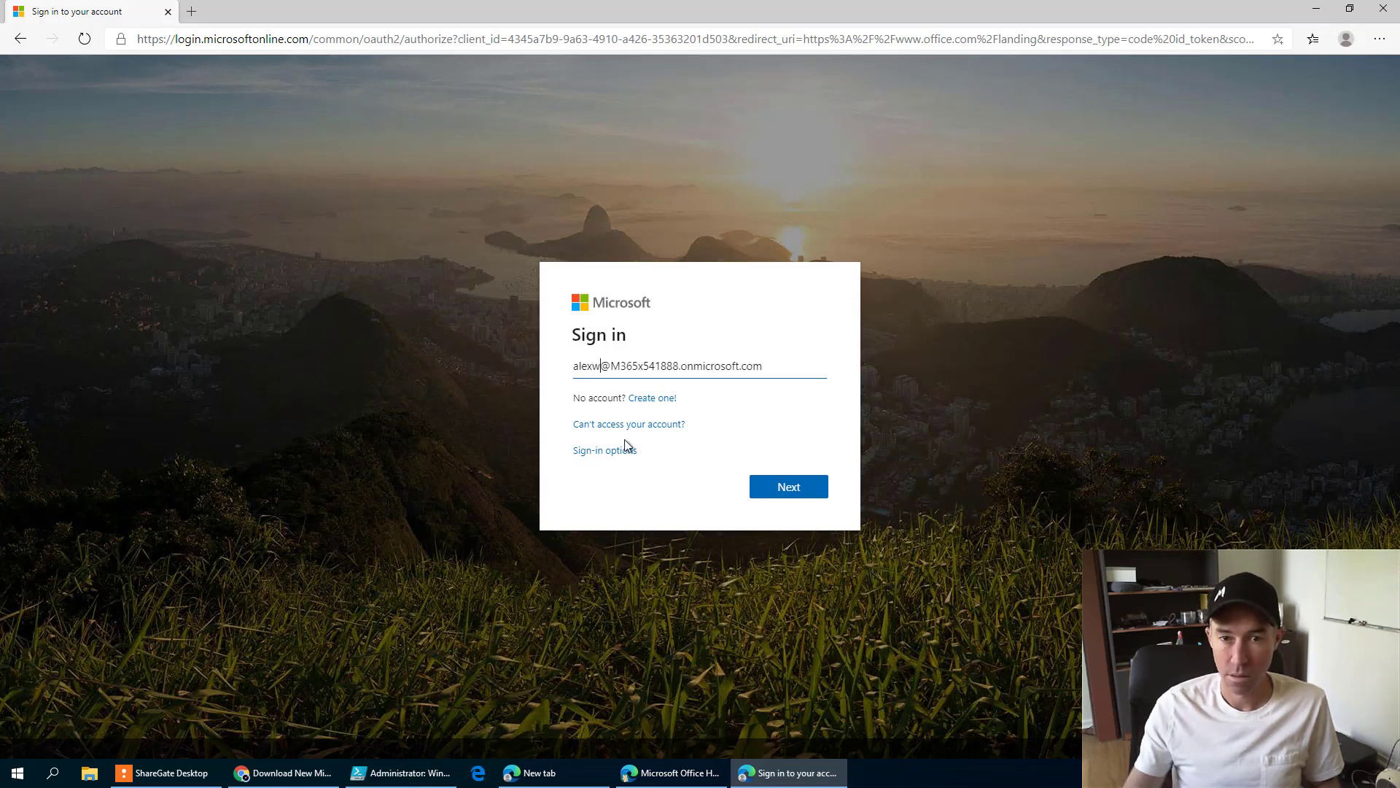
Submit the second user's login name, enter the account password and accept staying signed in to Office 365.
left_click(801, 493)
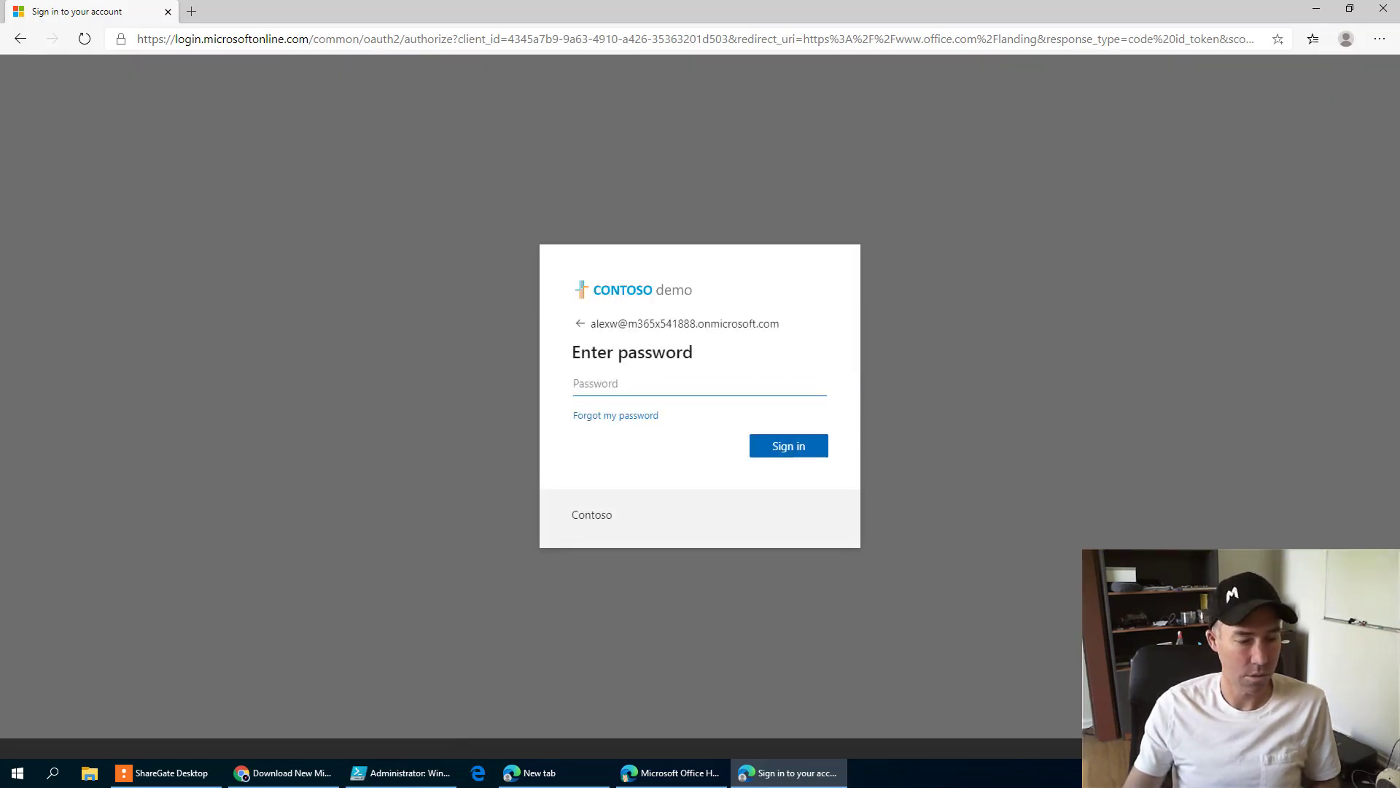
type("**********")
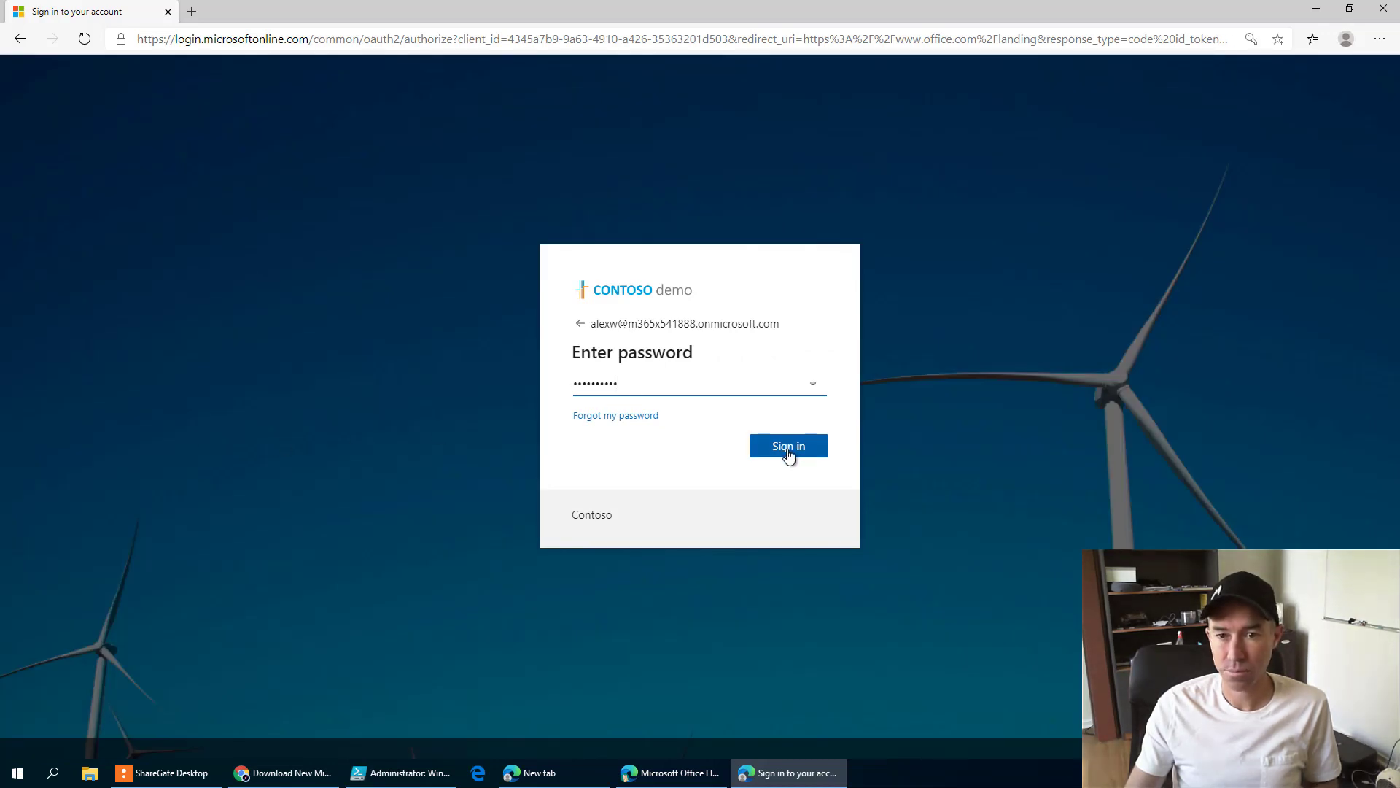
left_click(789, 449)
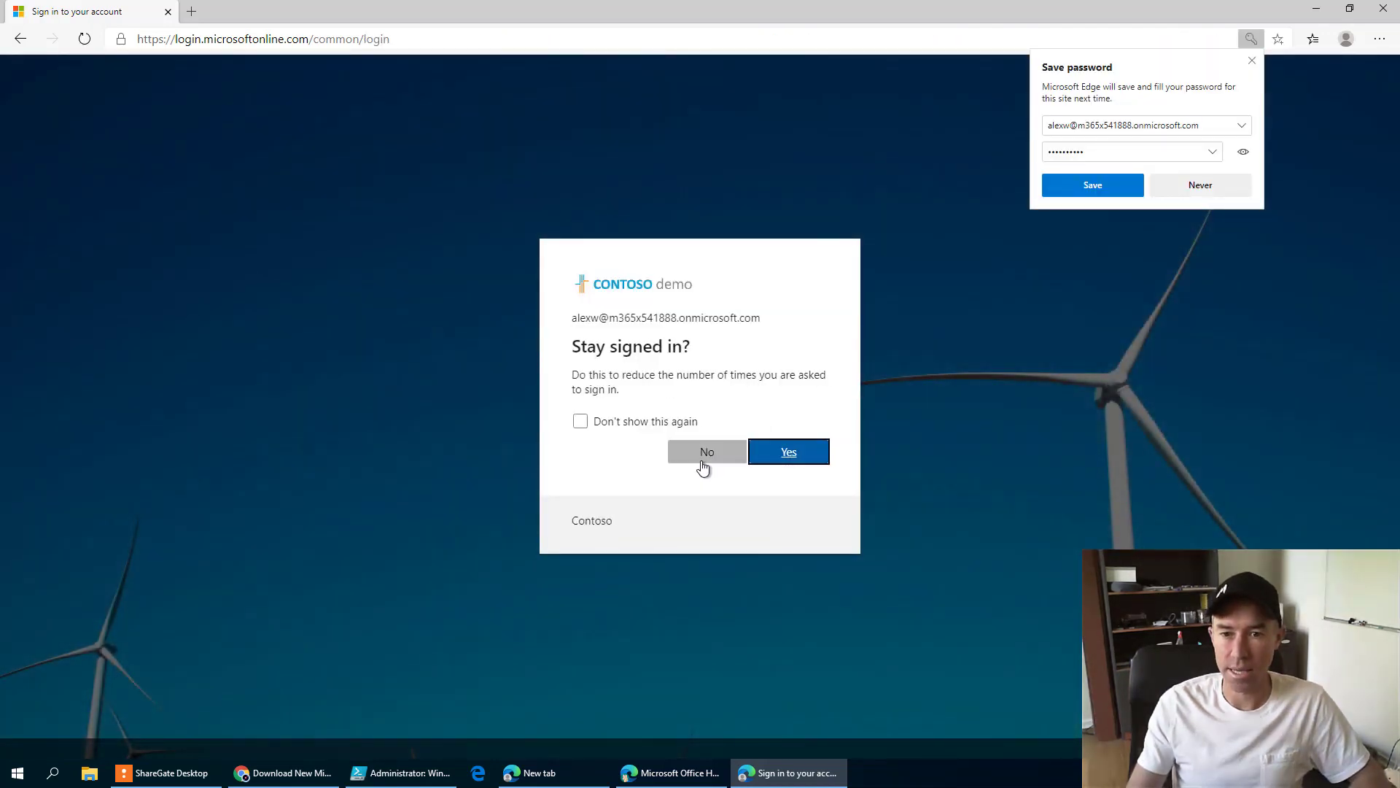
left_click(784, 455)
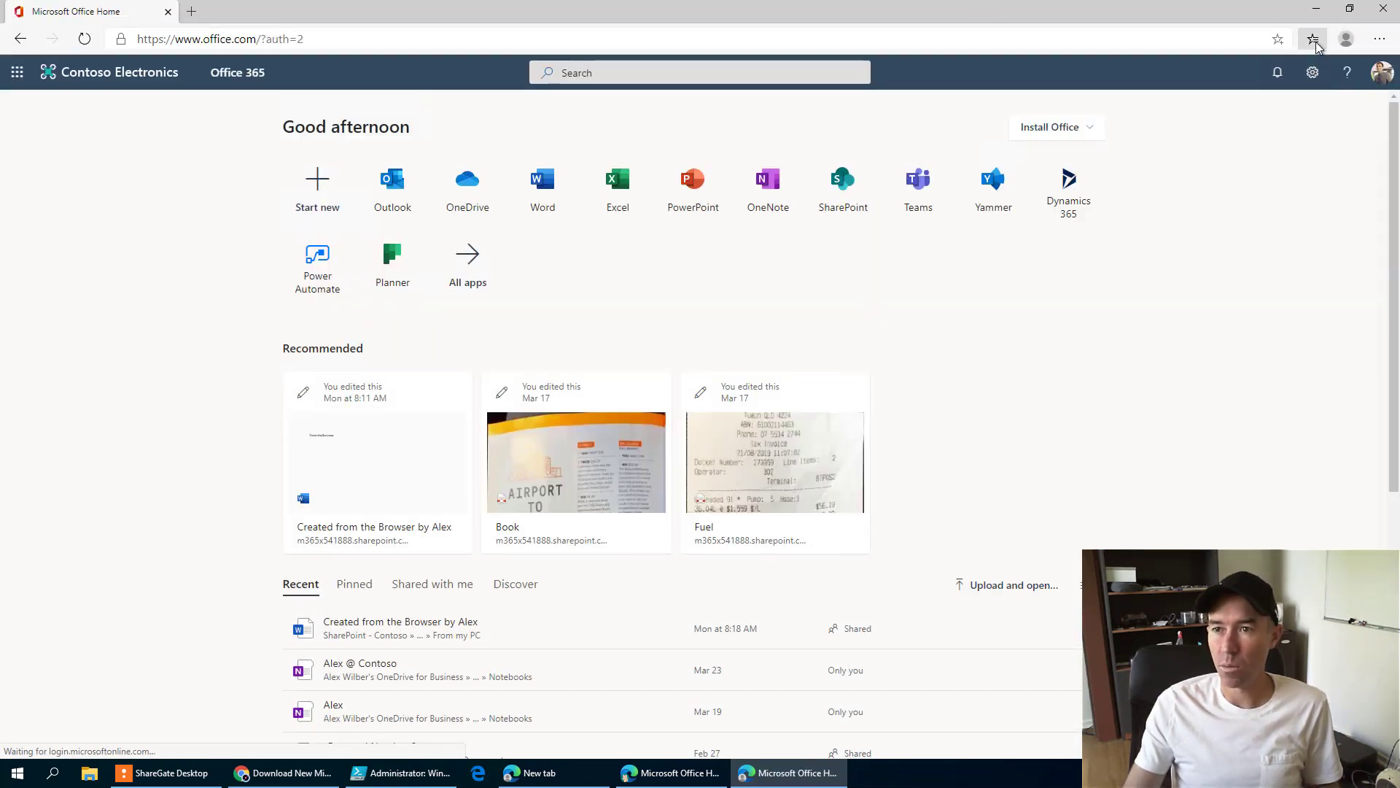
Rename Profile 2 to Dad's Profile and give it the masked ninja avatar.
left_click(1345, 41)
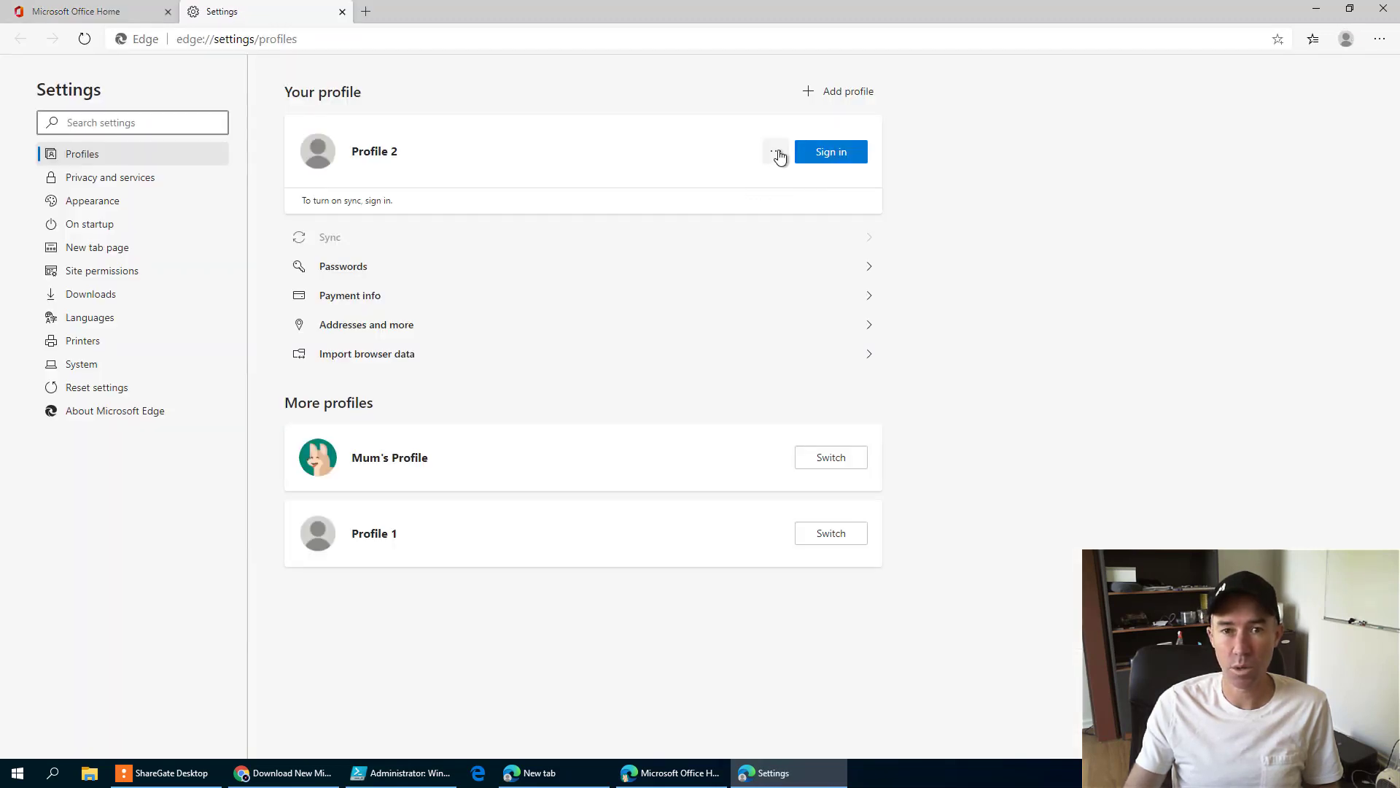
left_click(776, 151)
left_click(781, 179)
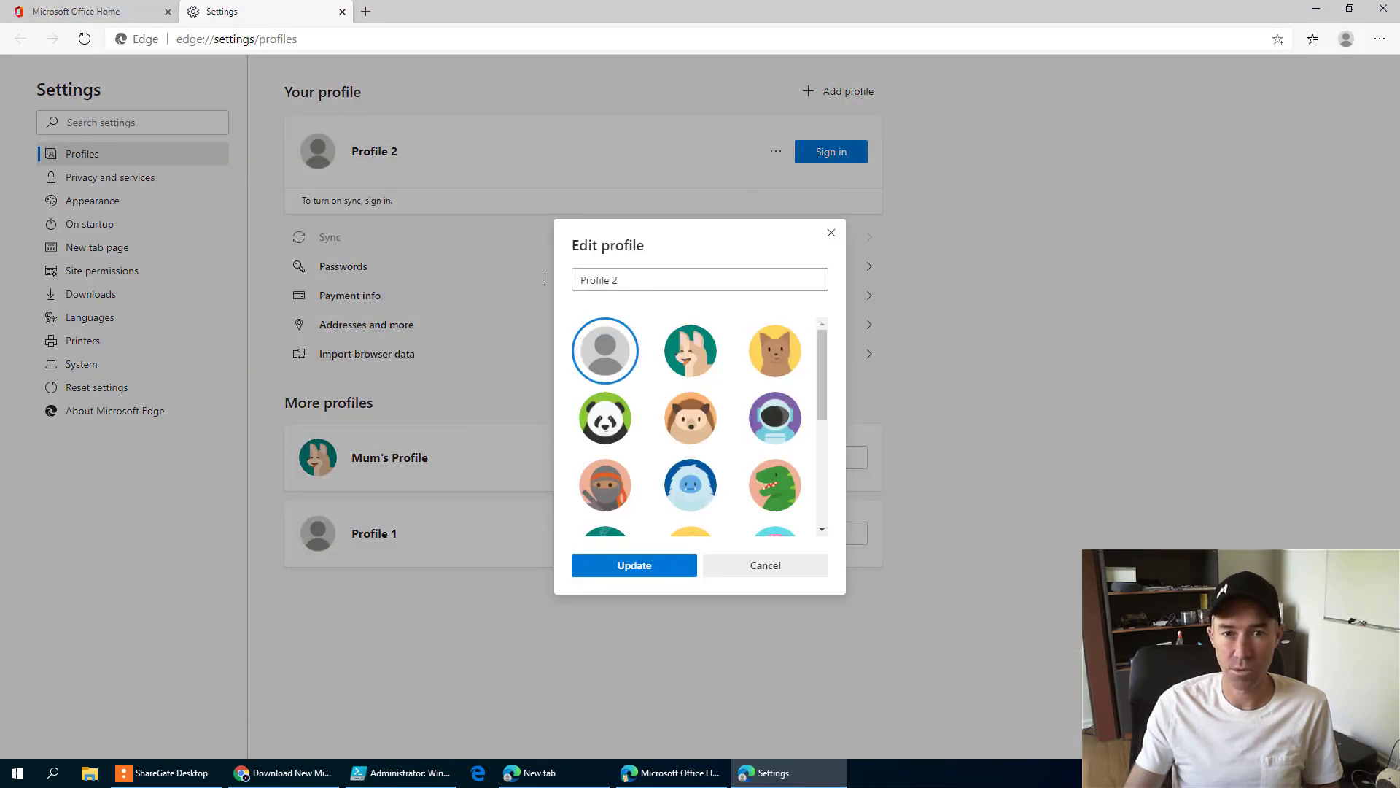
type("Da")
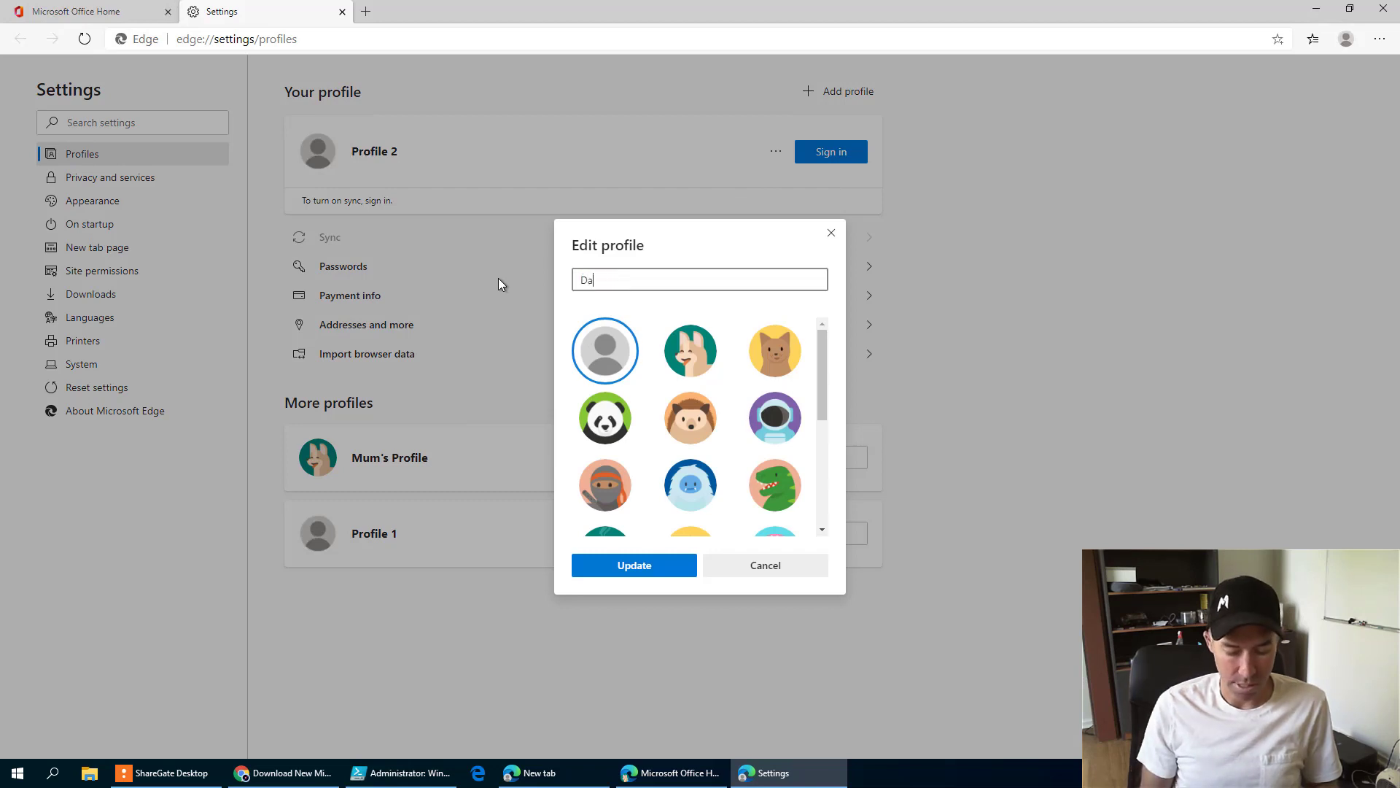
type("d's ")
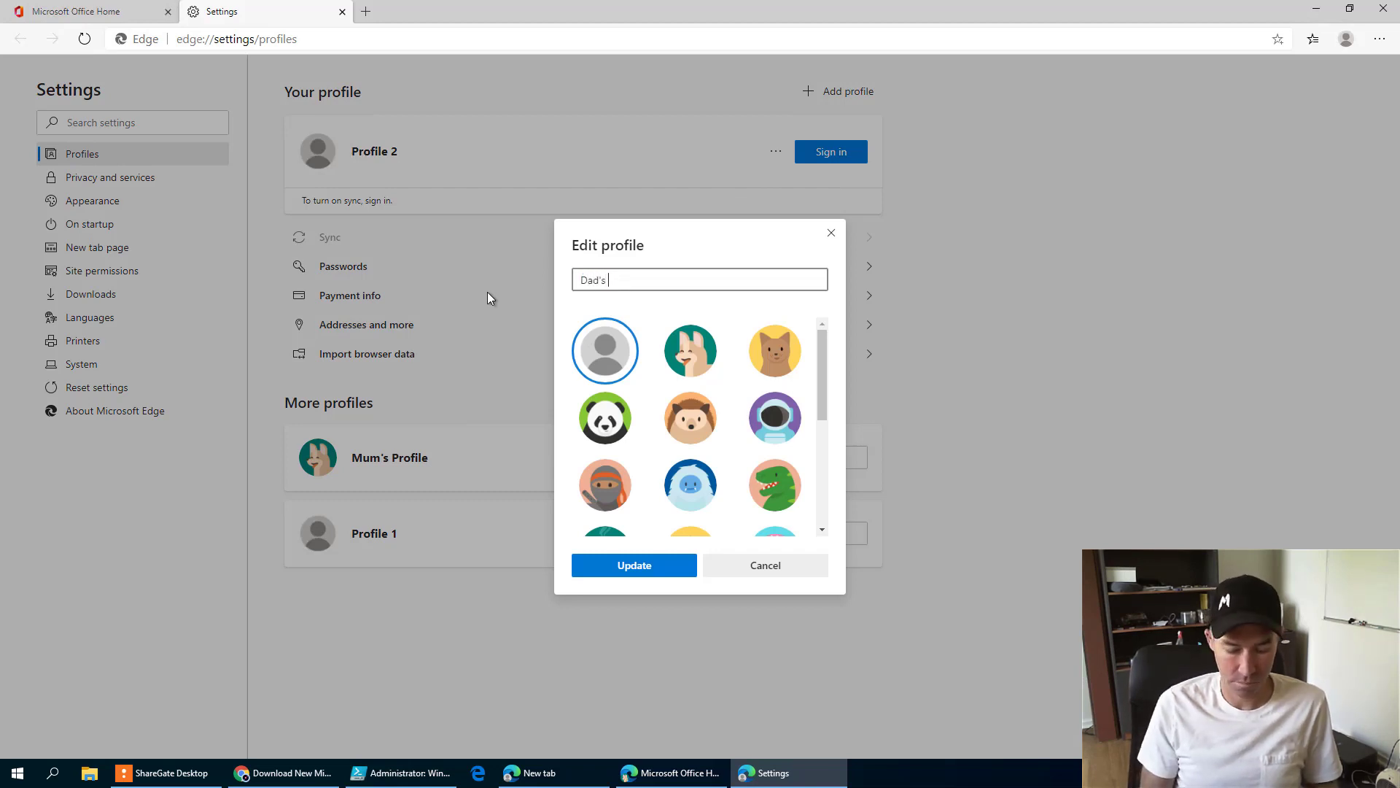
type("Profile")
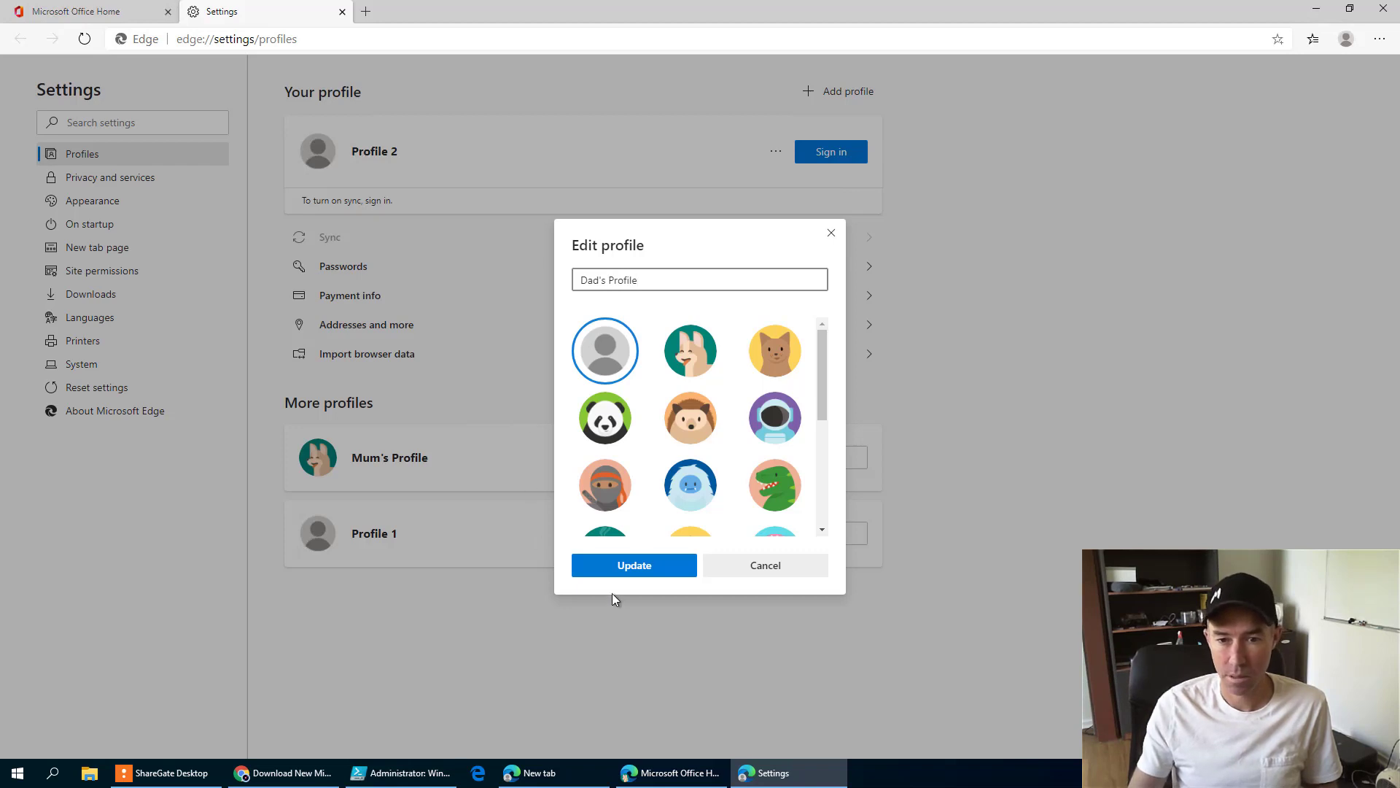
left_click(609, 494)
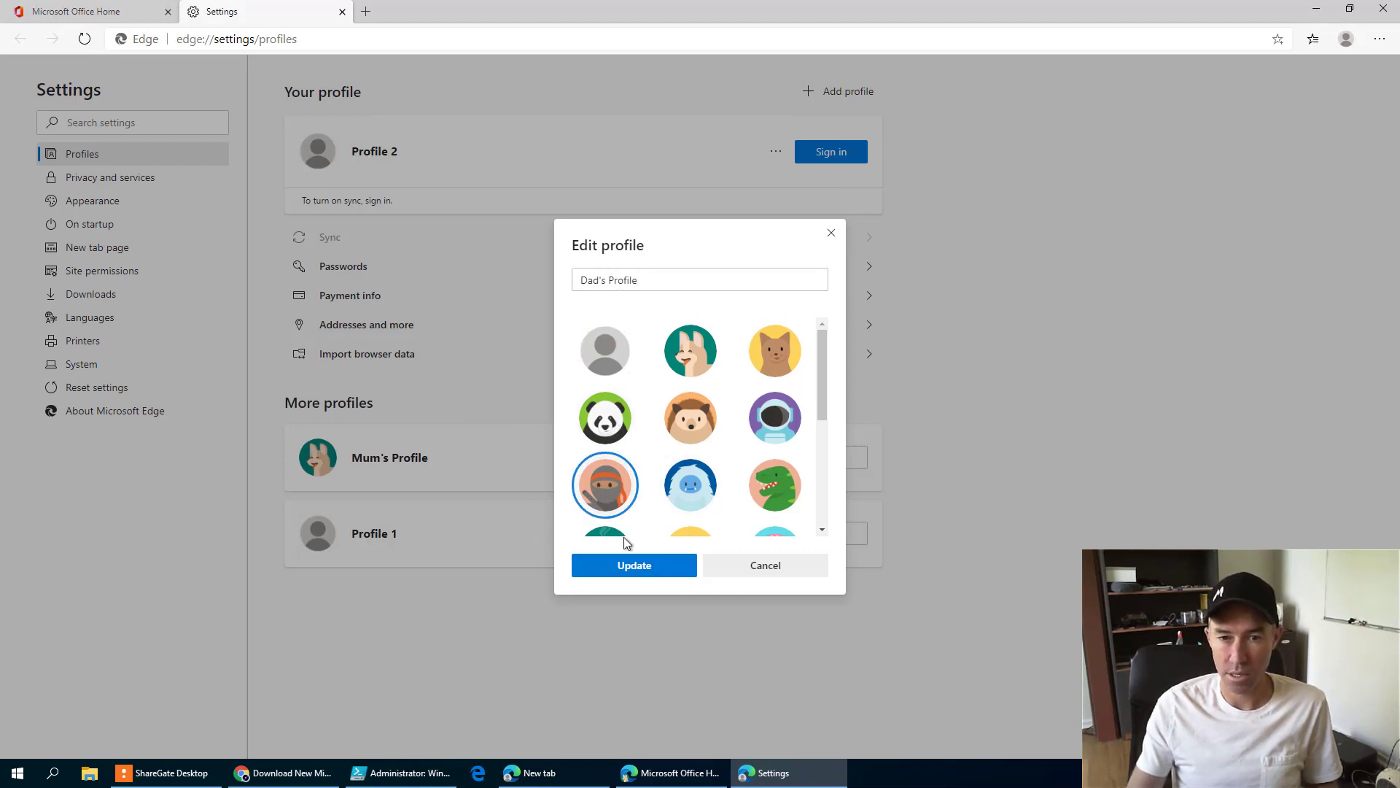
left_click(635, 566)
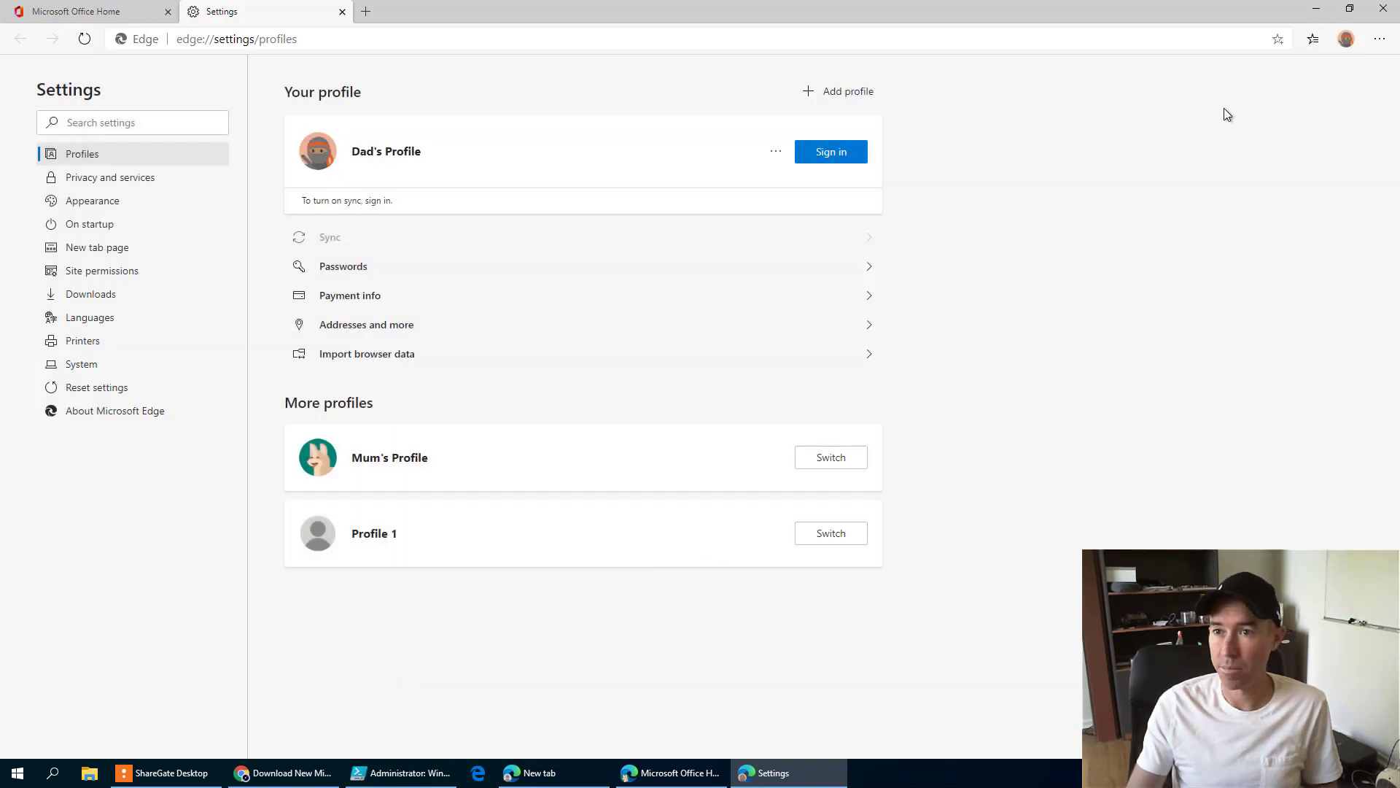
Close the Dad's Profile window and reopen that profile from the Mum's Profile window.
left_click(1345, 39)
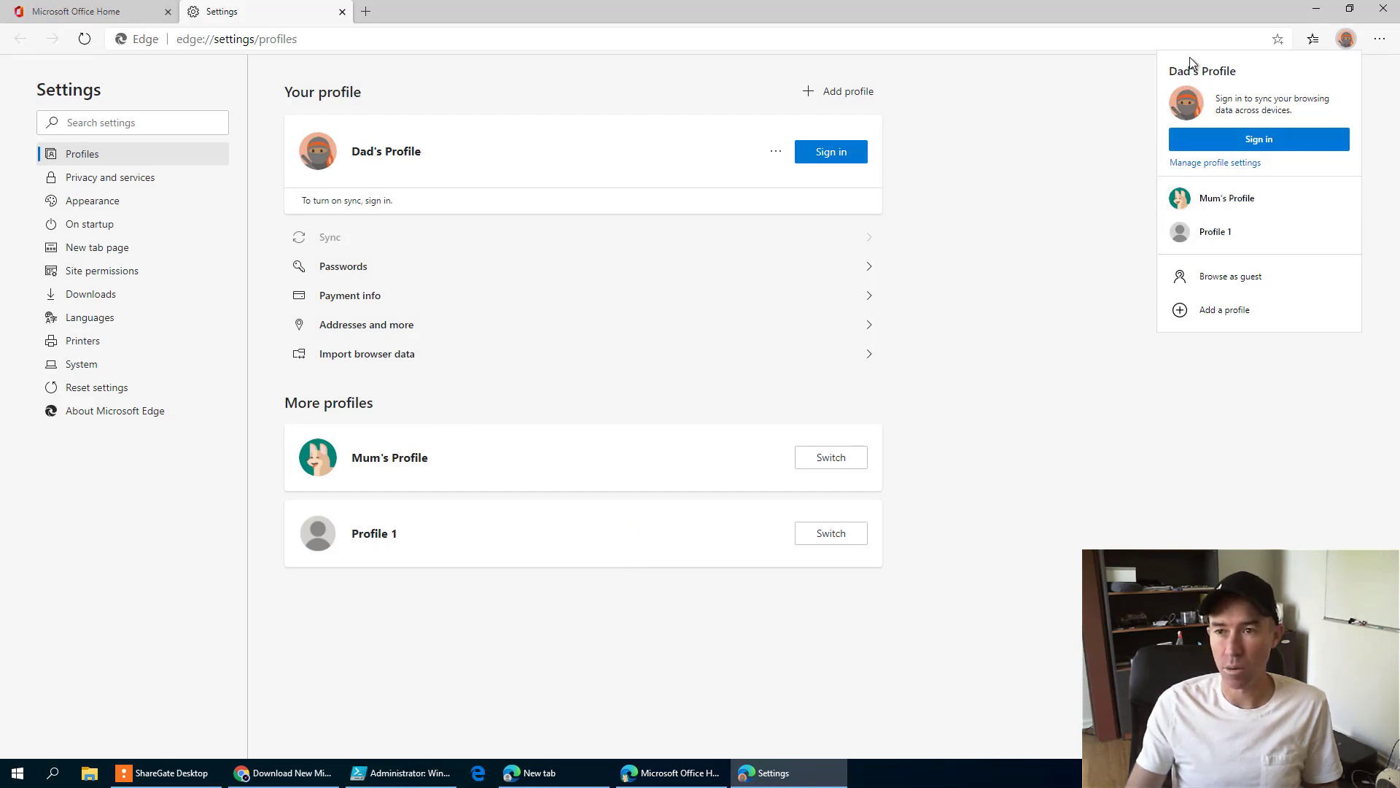
left_click(1384, 10)
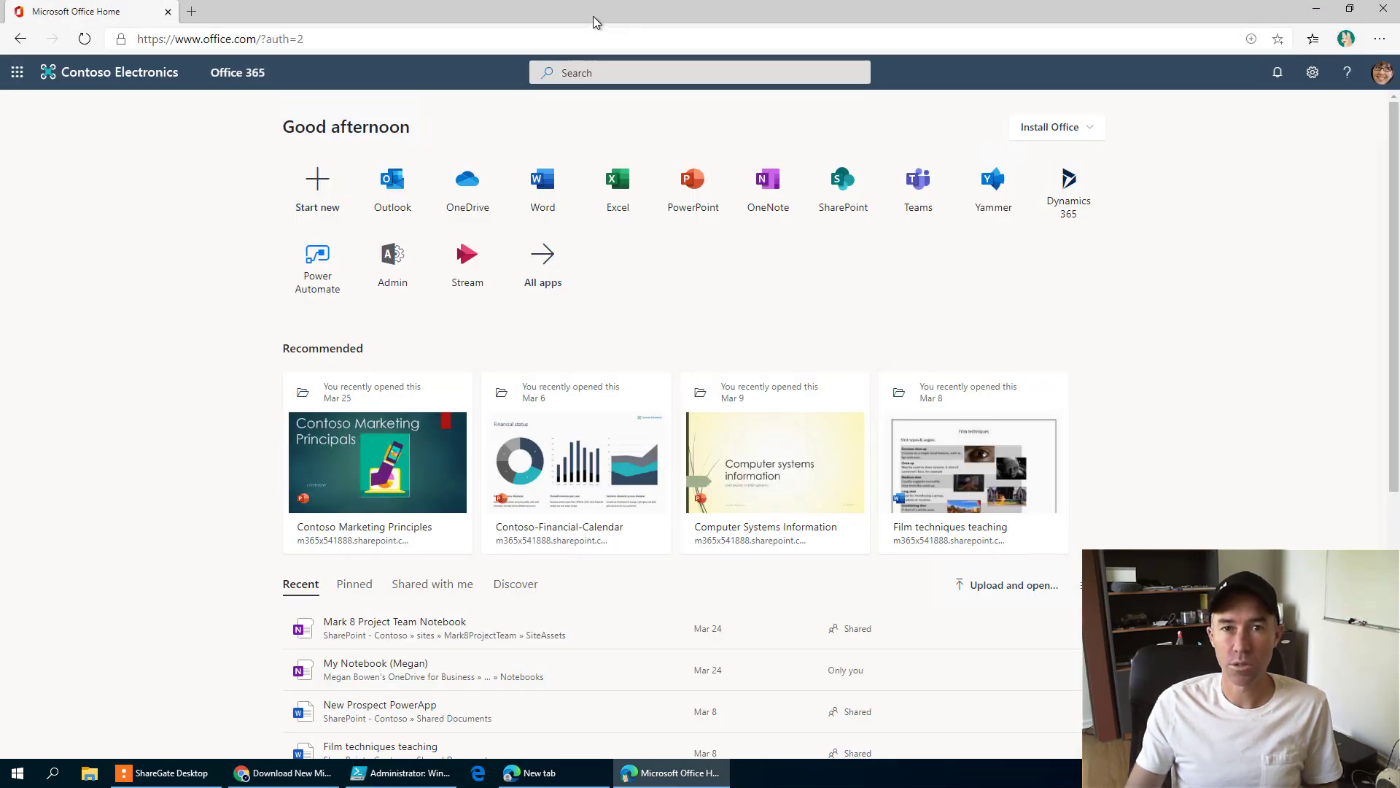
left_click(1346, 40)
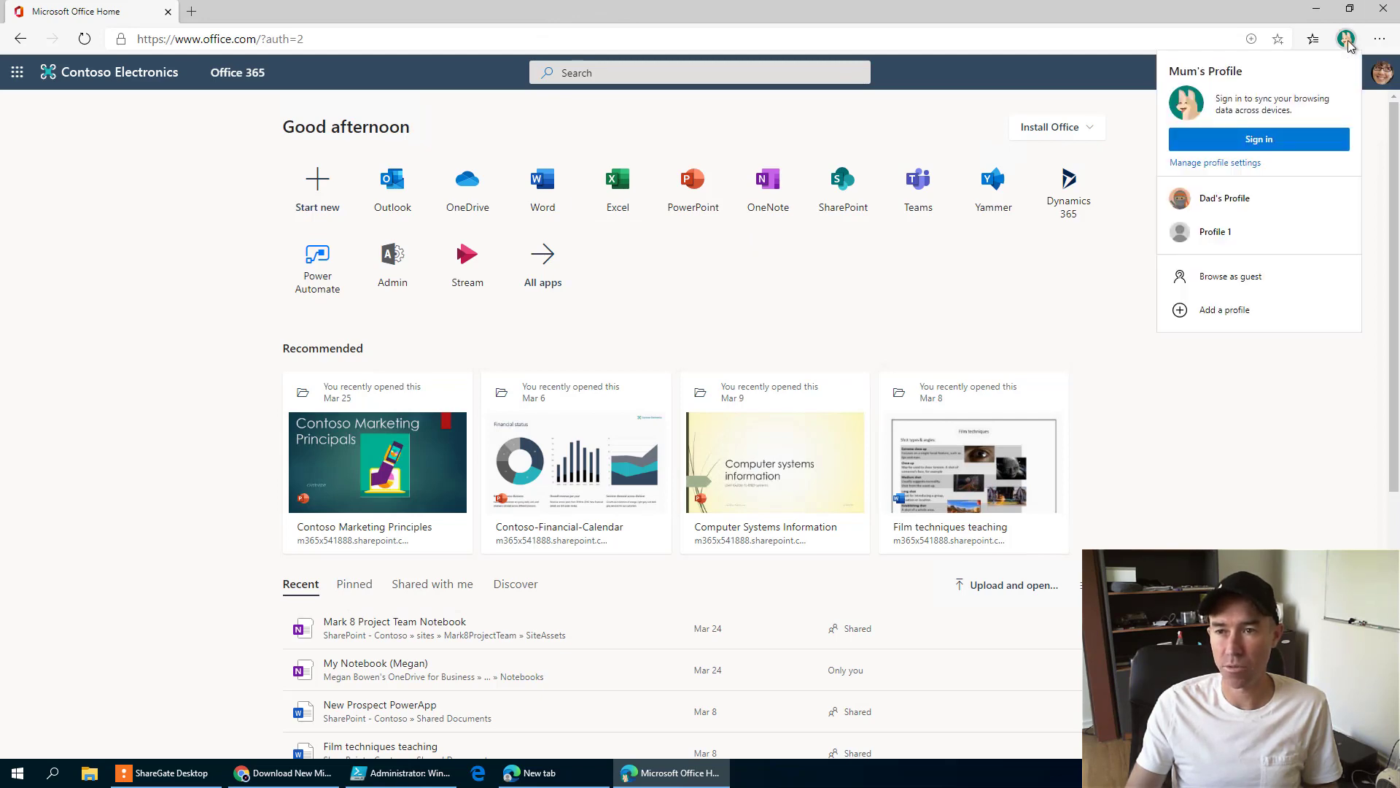
left_click(1224, 203)
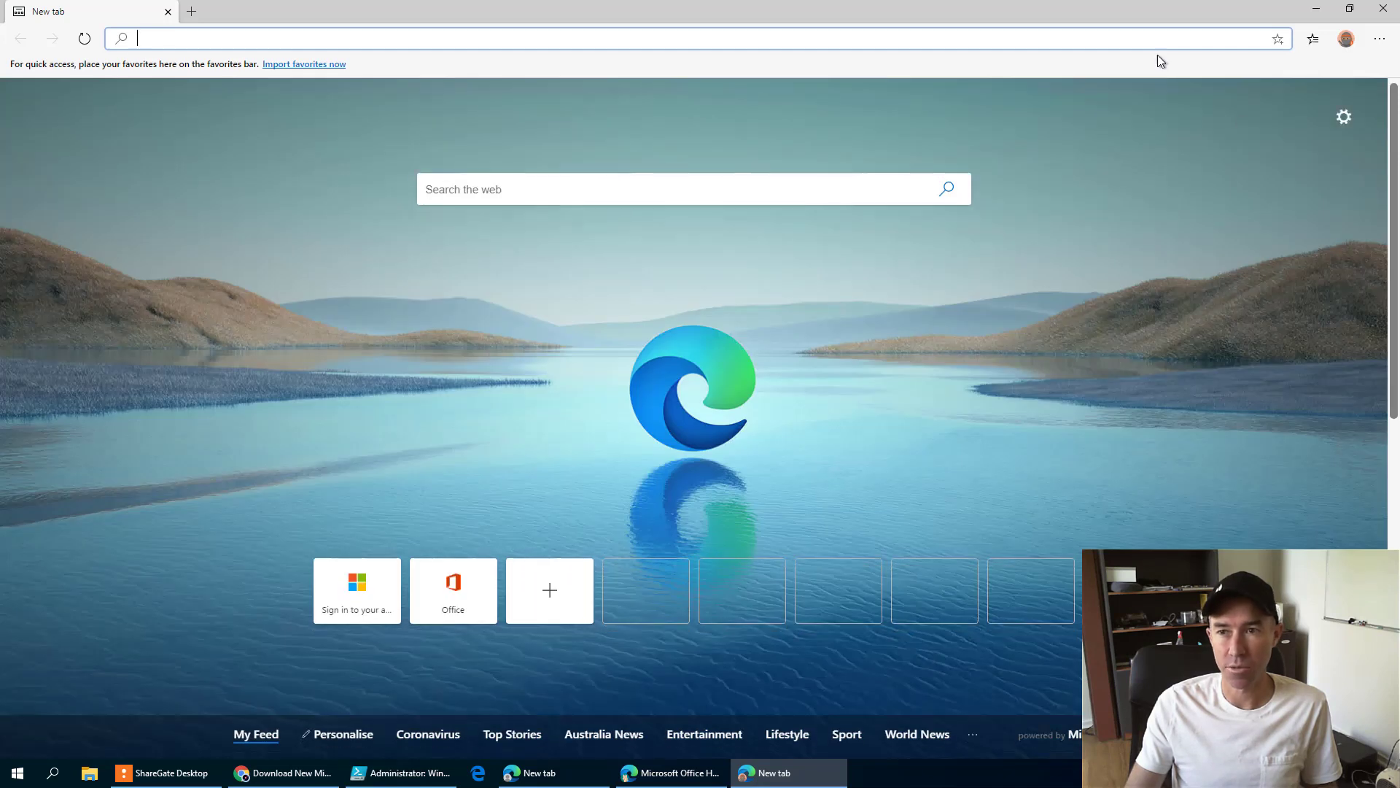
Load portal.office.com in the reopened Dad's Profile window.
type("portal.office.com")
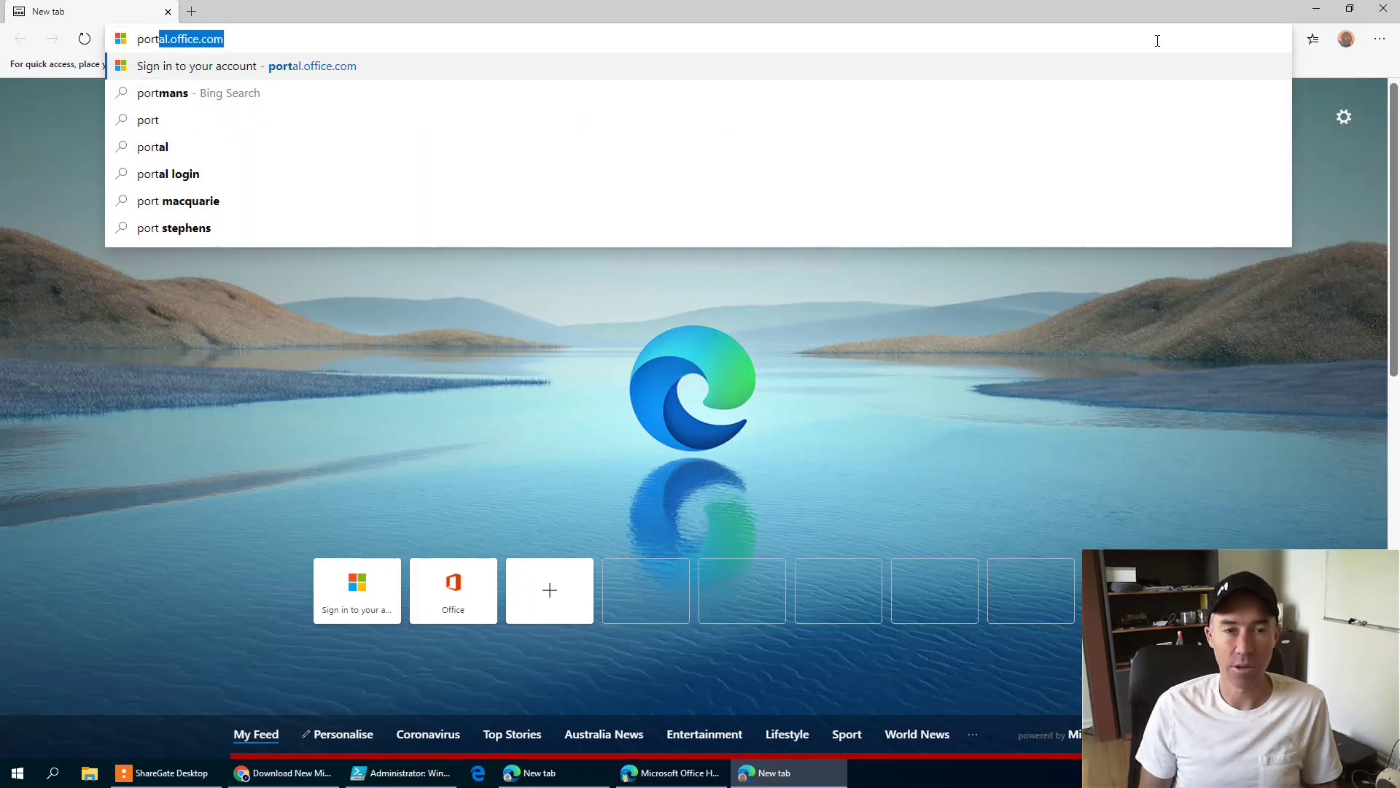
key("Return")
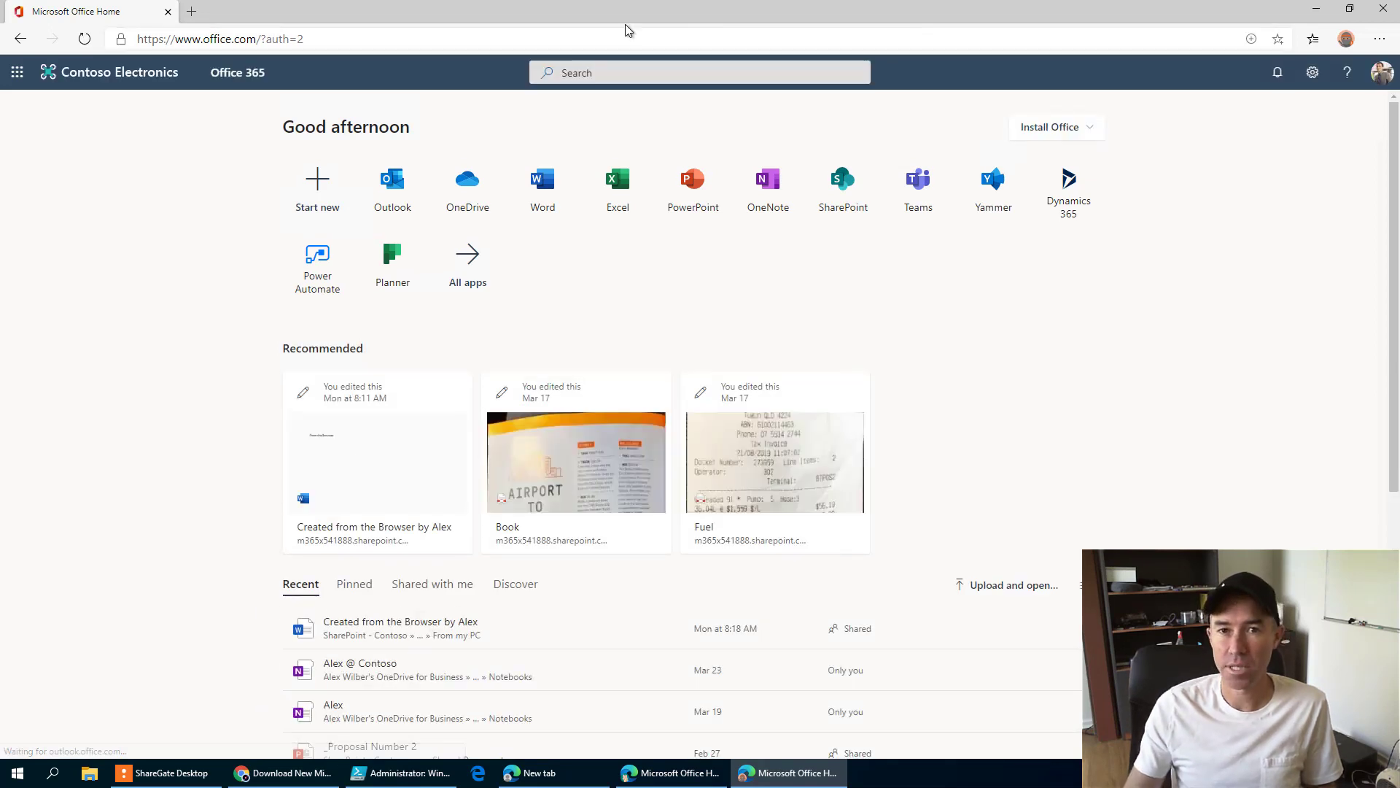
double_click(606, 16)
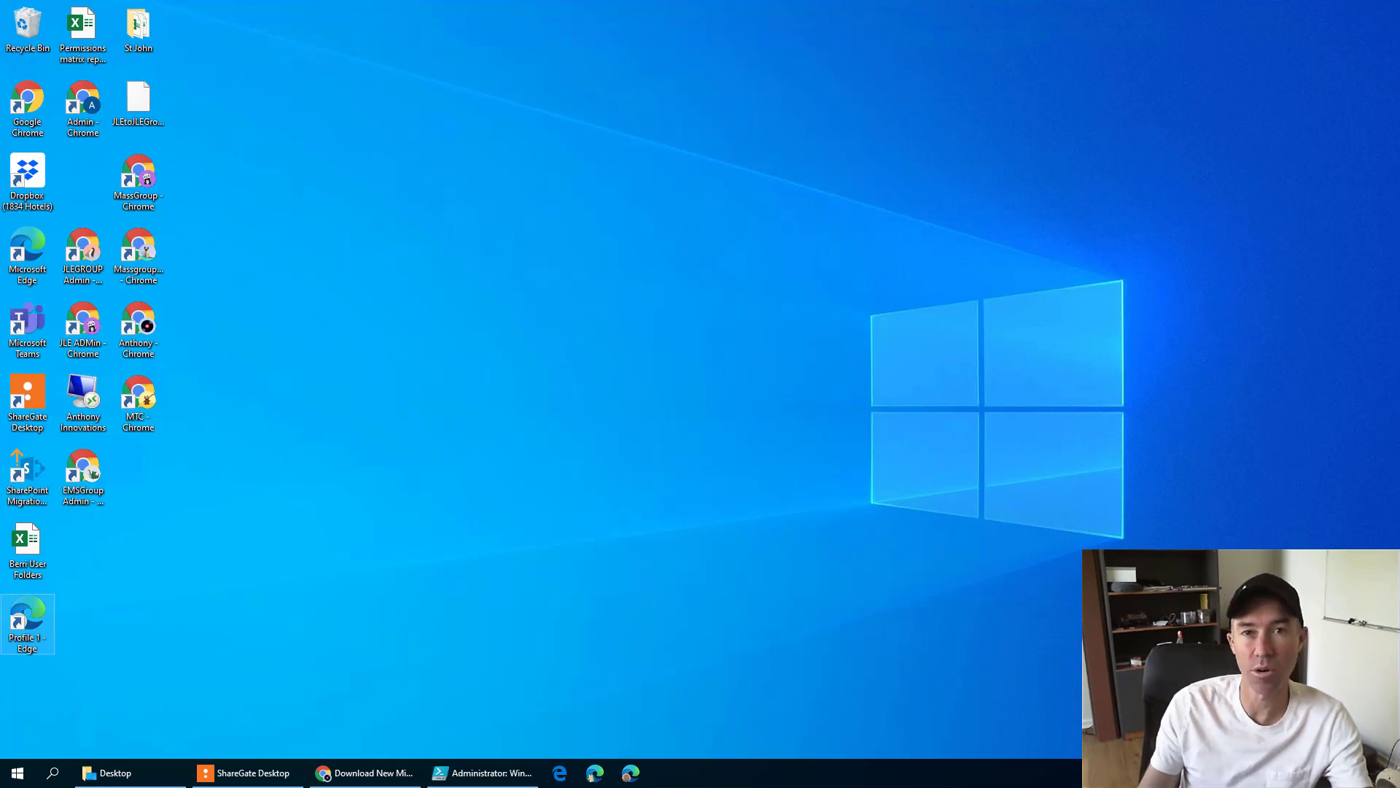
Check which profile the ninja taskbar shortcut opens, close its window and unpin both Edge profile shortcuts from the taskbar.
left_click(631, 774)
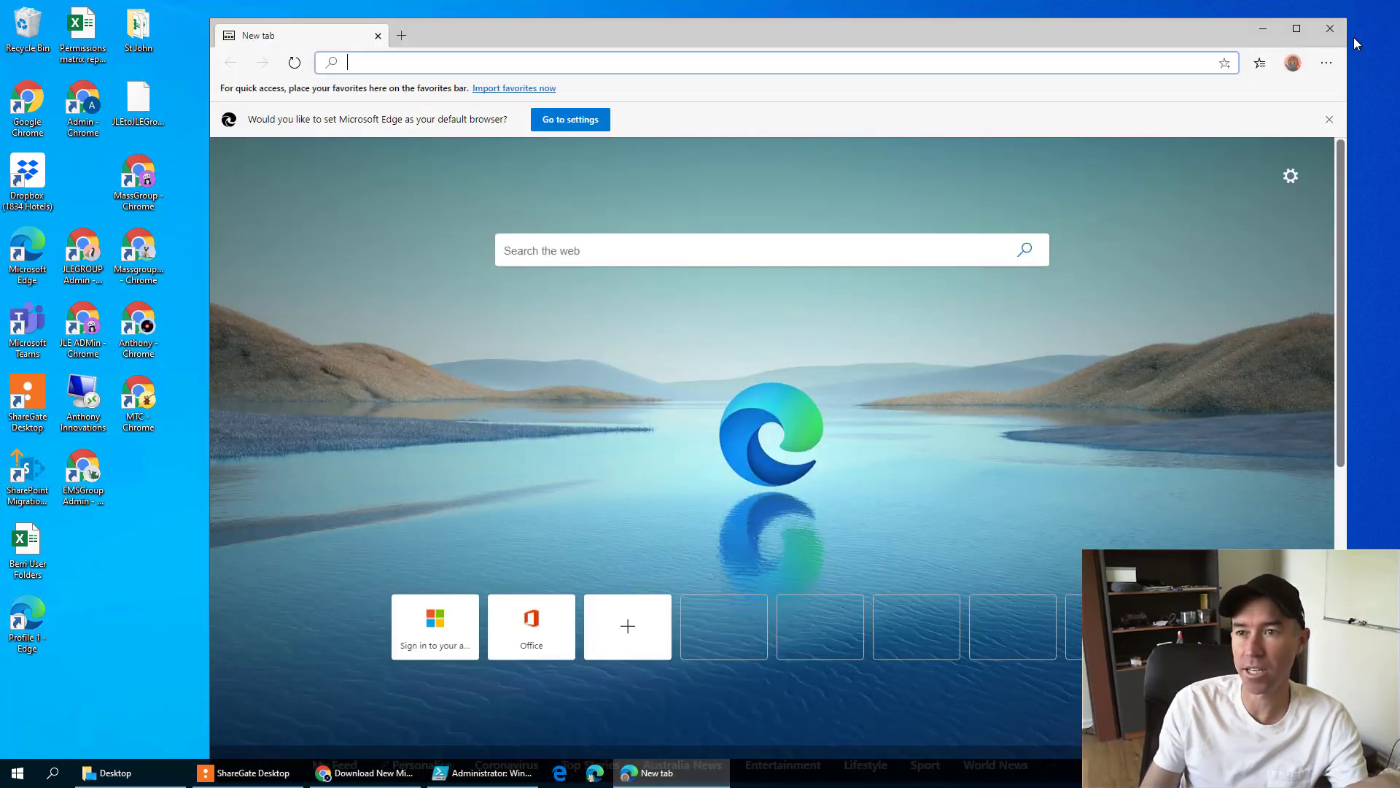
left_click(1330, 29)
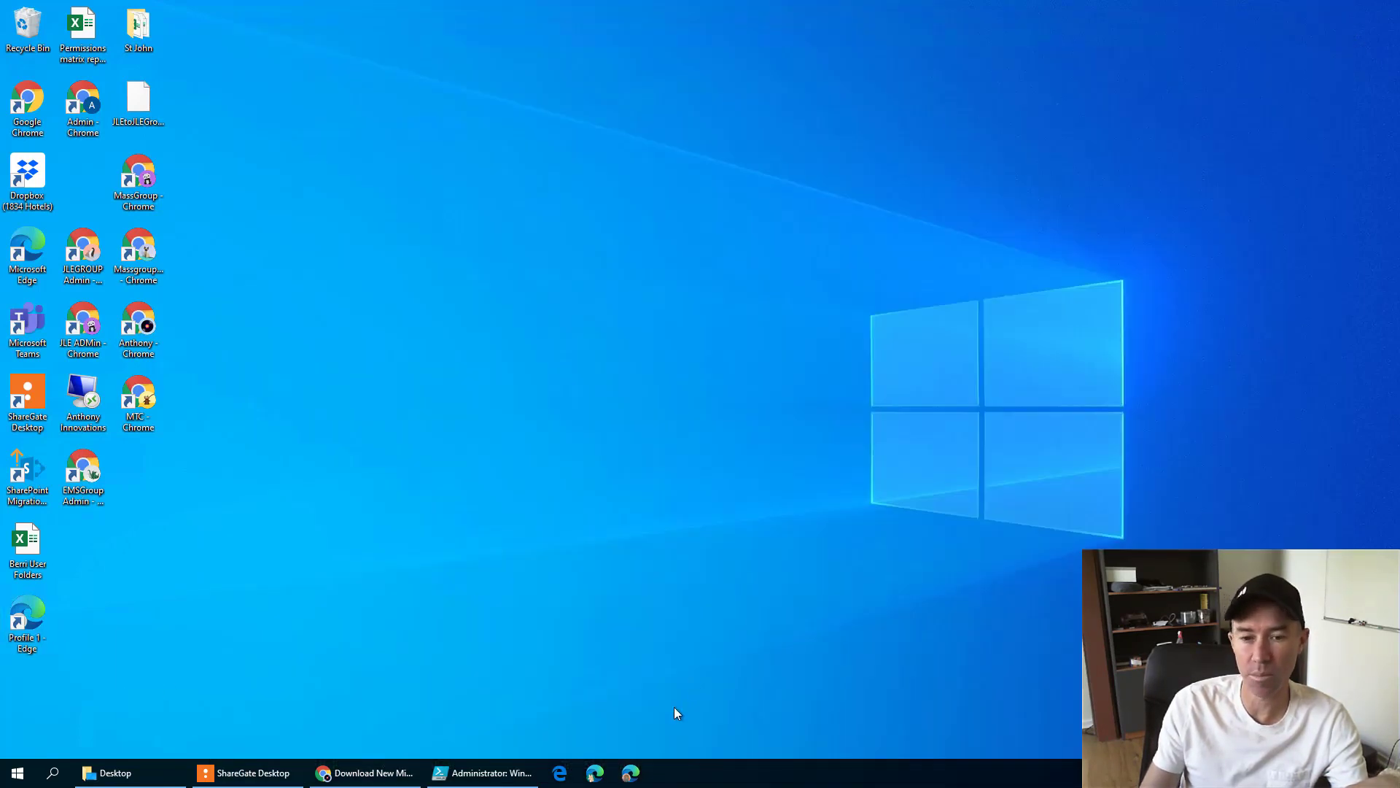
right_click(598, 775)
left_click(580, 739)
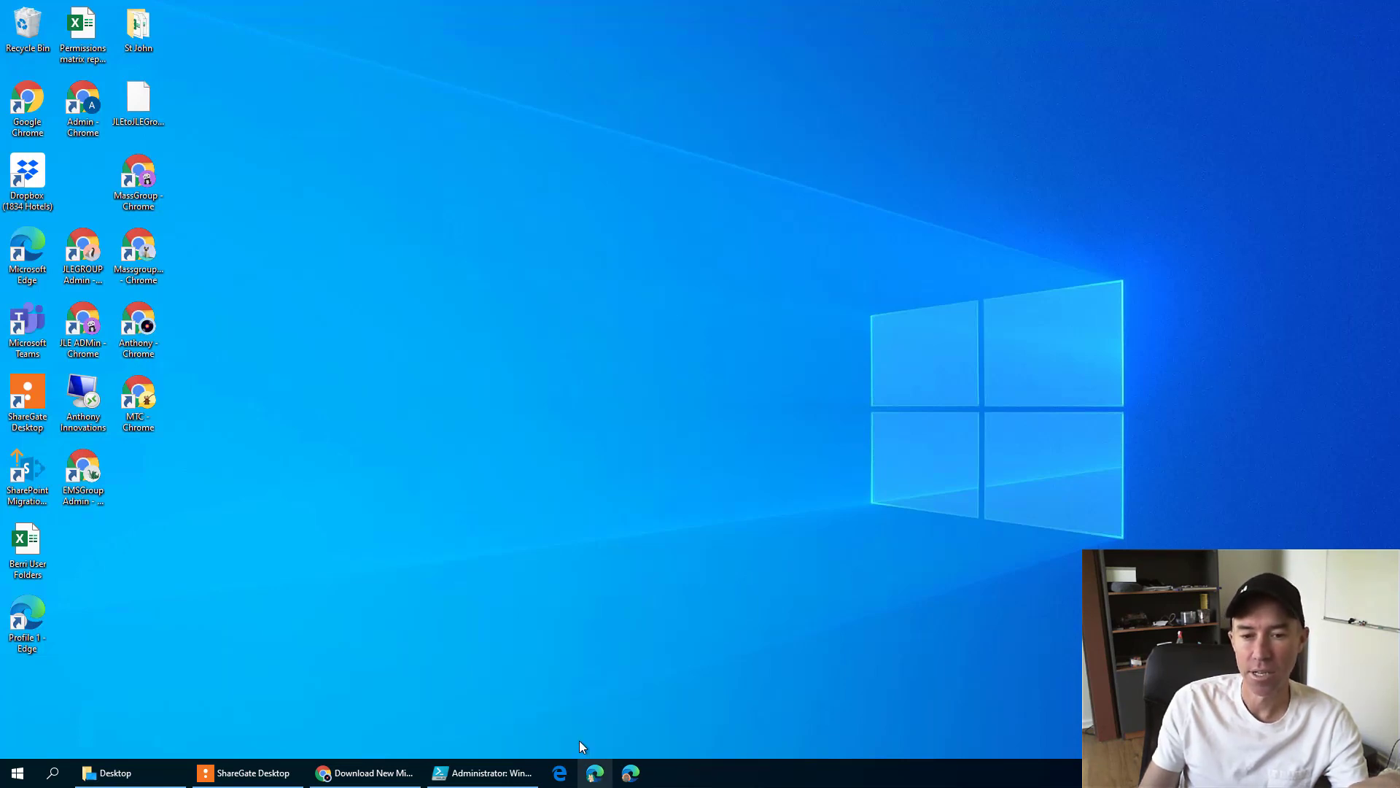
right_click(594, 773)
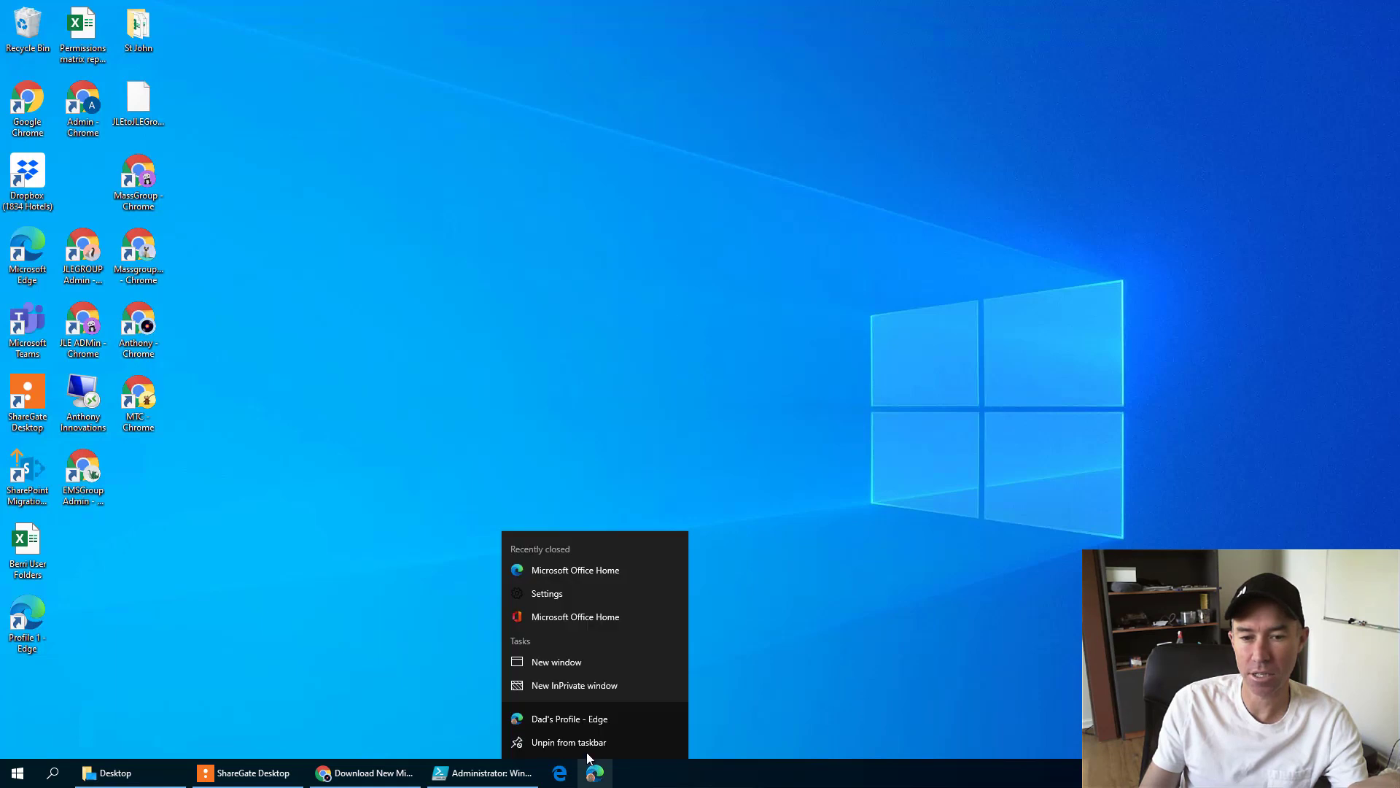
left_click(585, 741)
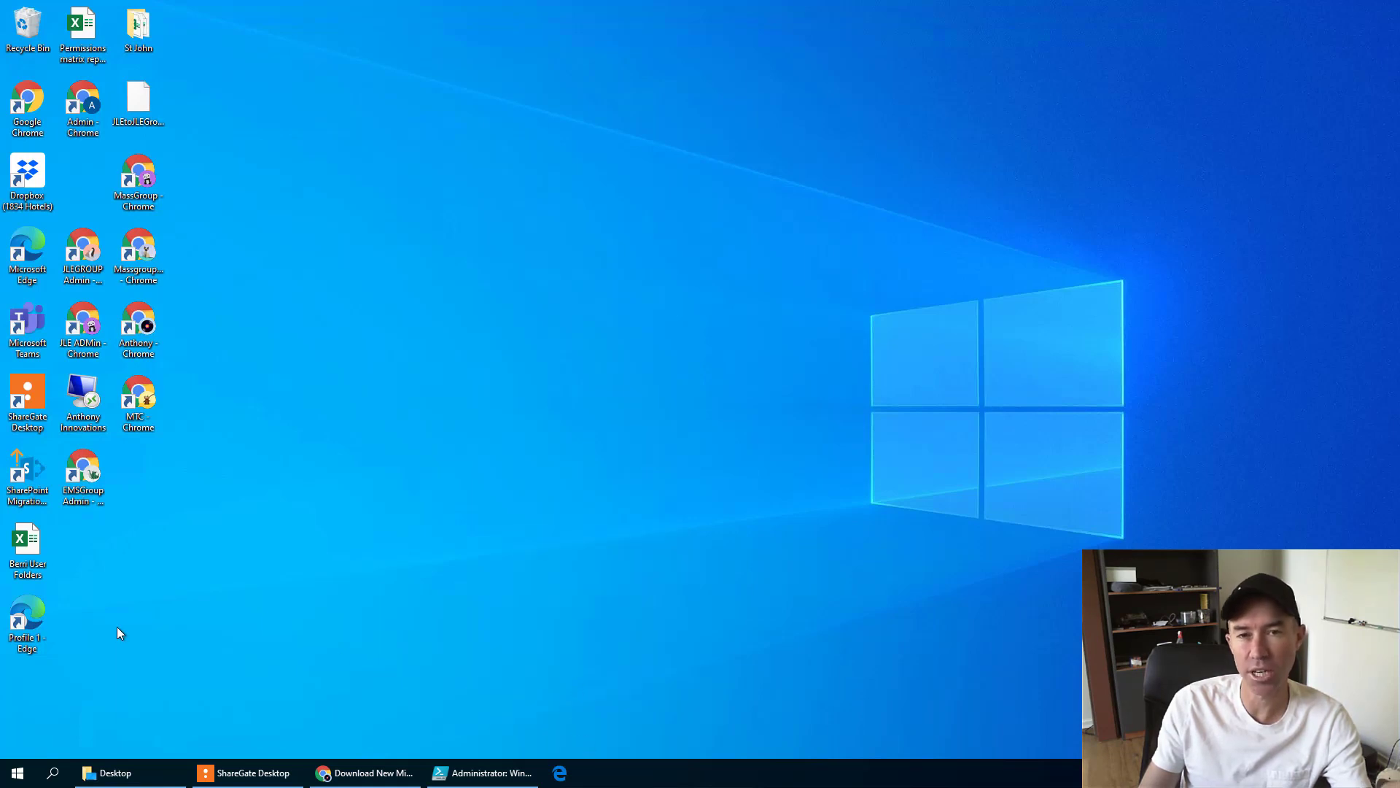
Open Dad's Profile by way of the Profile 1 desktop shortcut and pin it to the taskbar in place of the Profile 1 window.
double_click(25, 617)
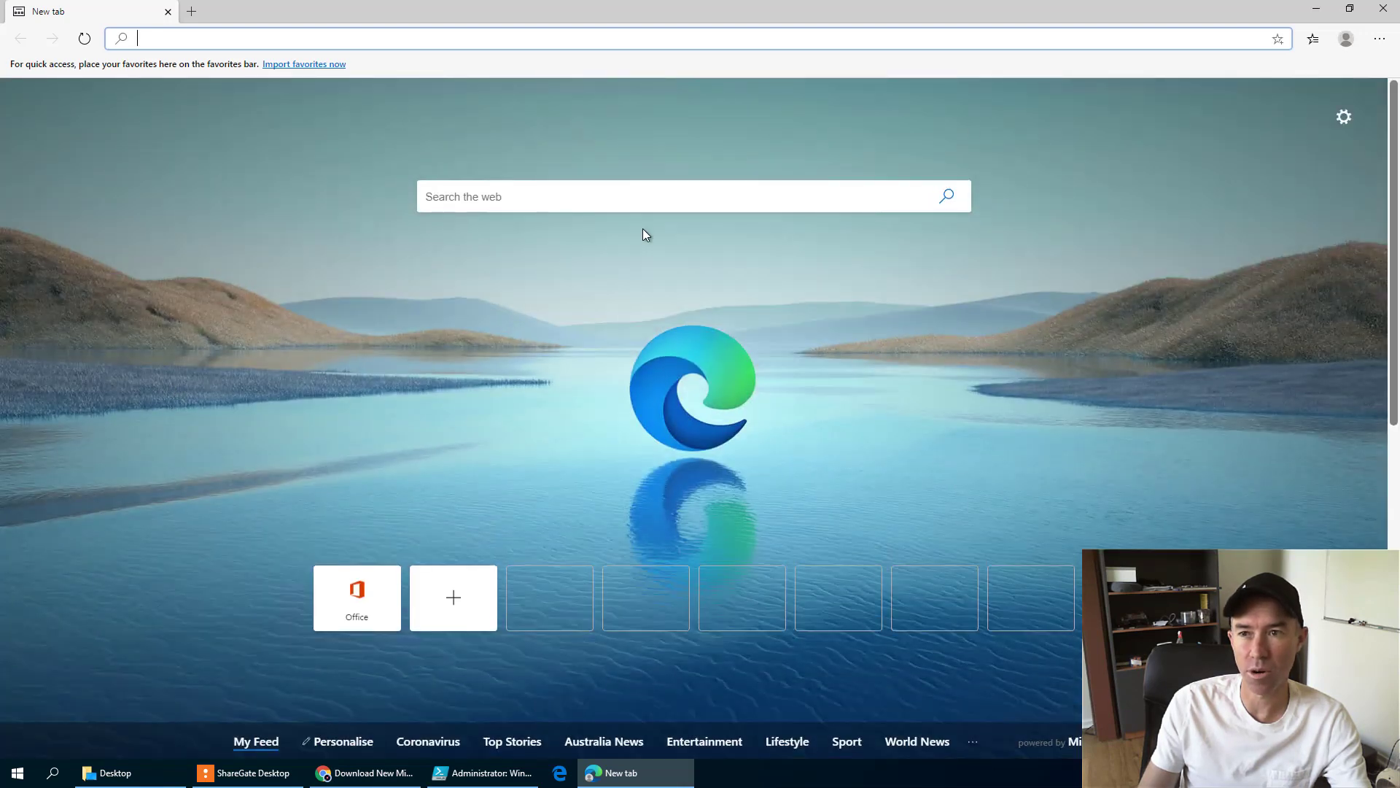
left_click(1345, 39)
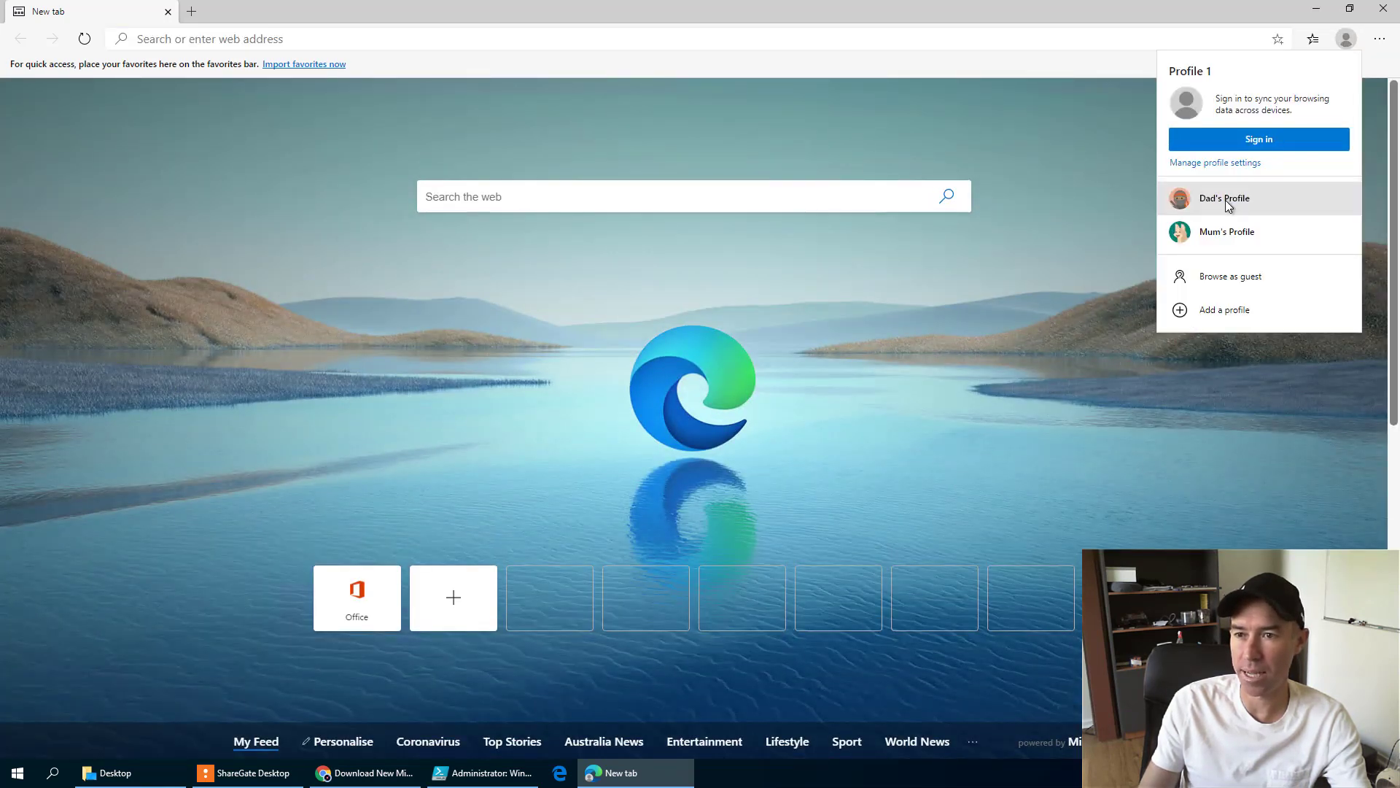
left_click(1225, 200)
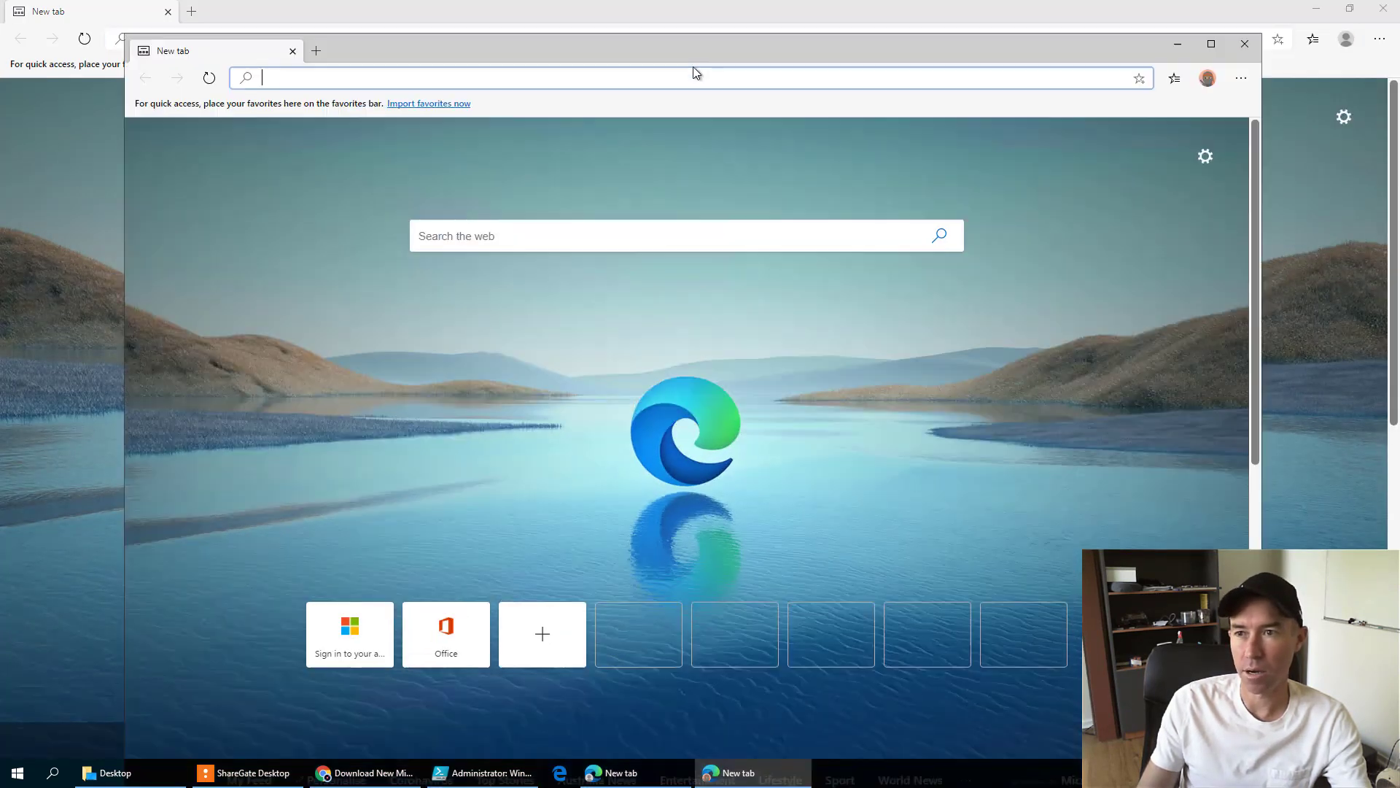
left_click(1383, 12)
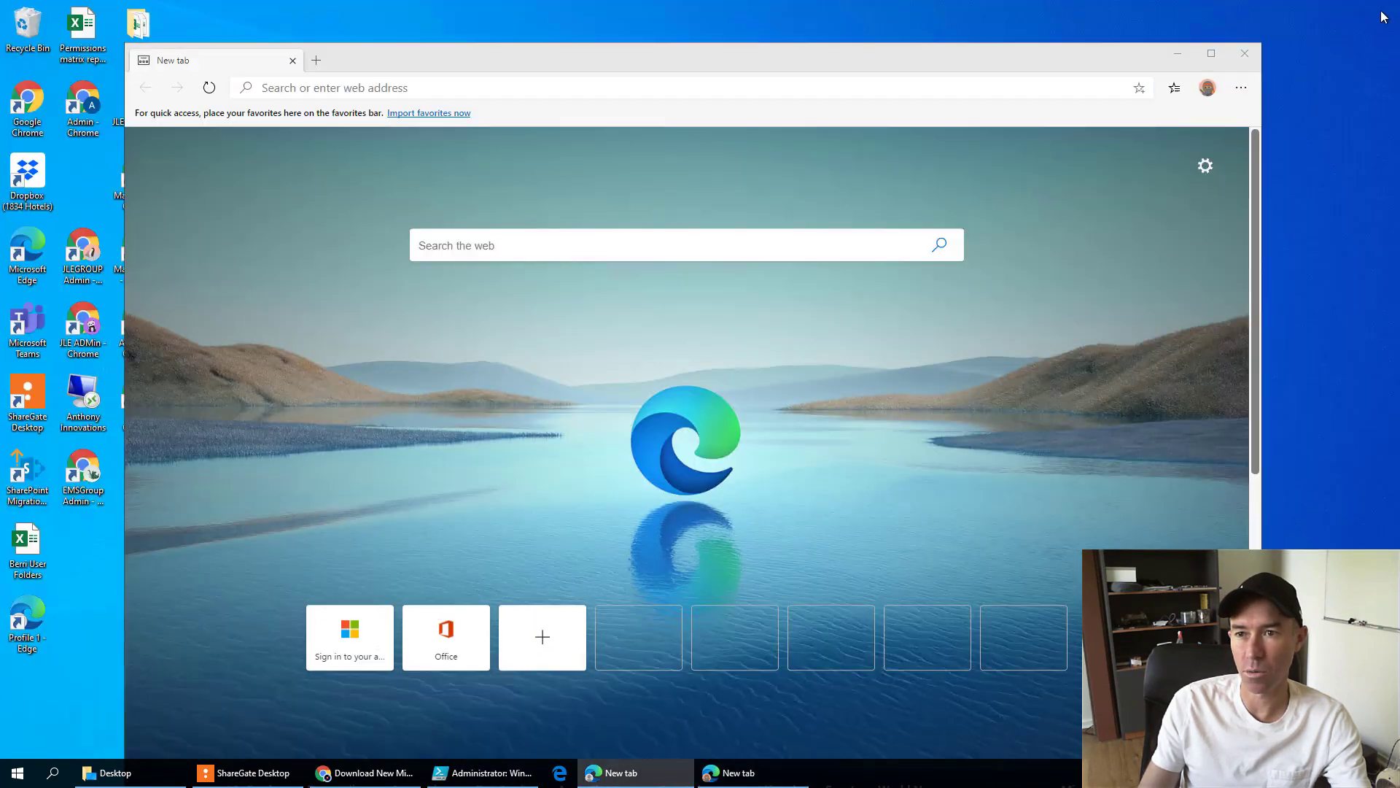
right_click(646, 784)
left_click(613, 719)
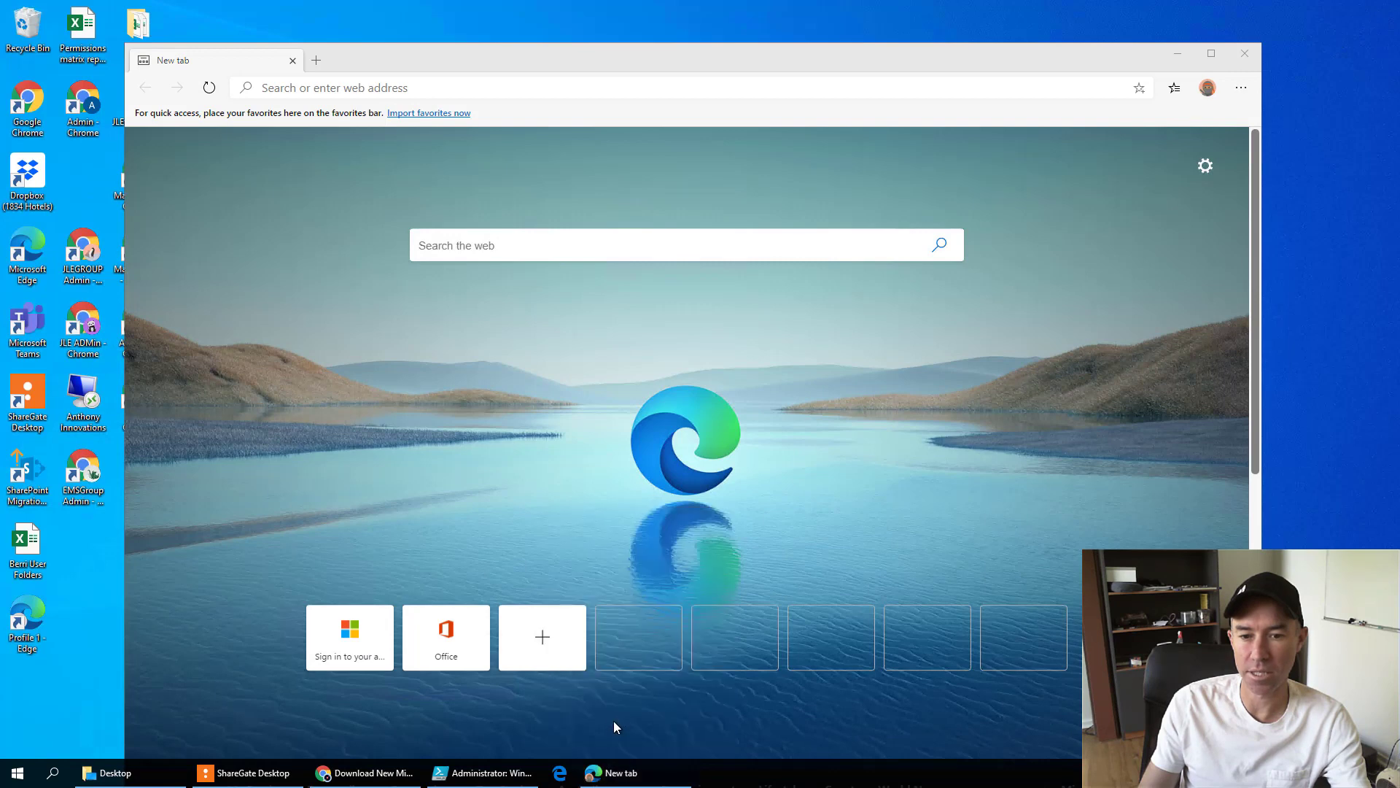
Switch from Dad's Profile to Mum's Profile and pin Mum's Profile to the taskbar, closing both windows.
left_click(1214, 87)
left_click(1089, 253)
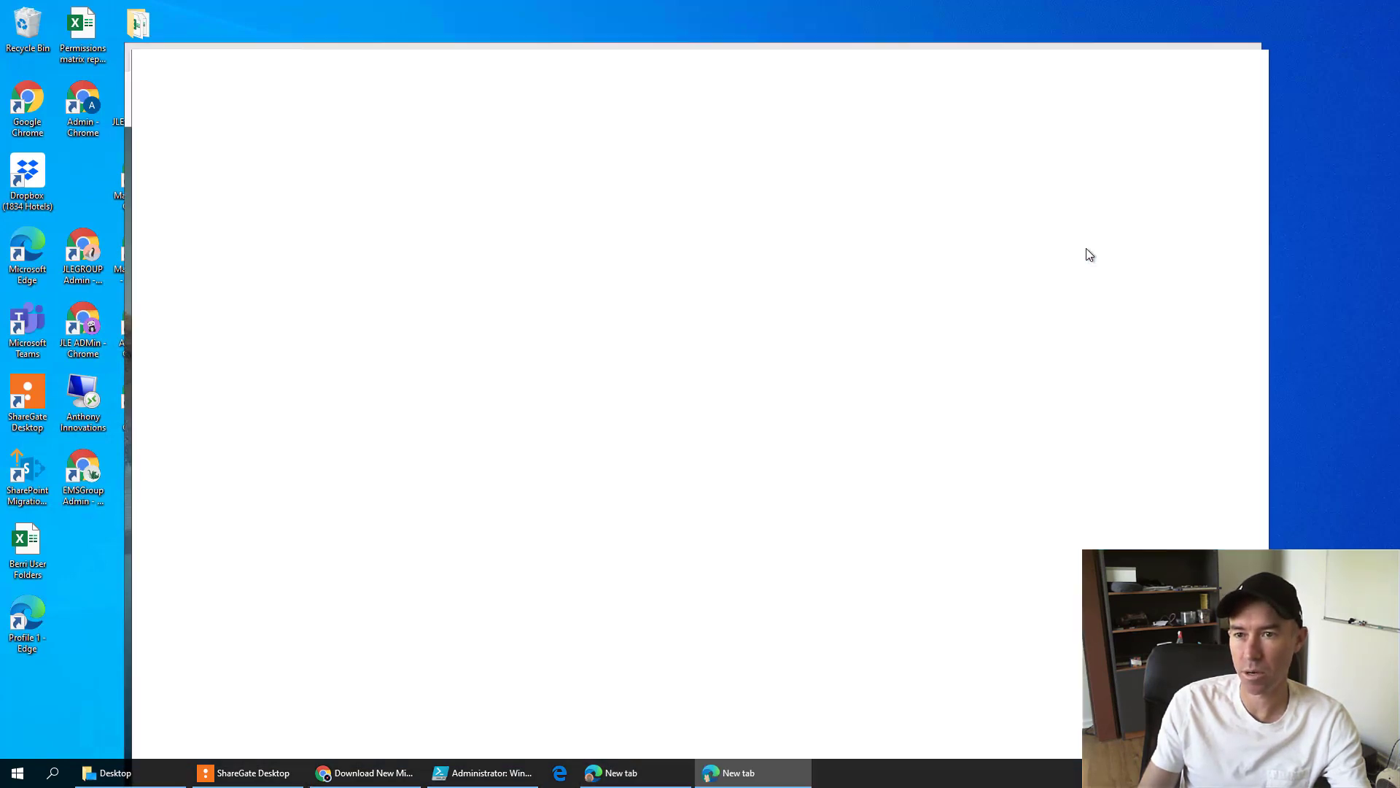
left_click_drag(1085, 68, 1116, 32)
left_click(1245, 55)
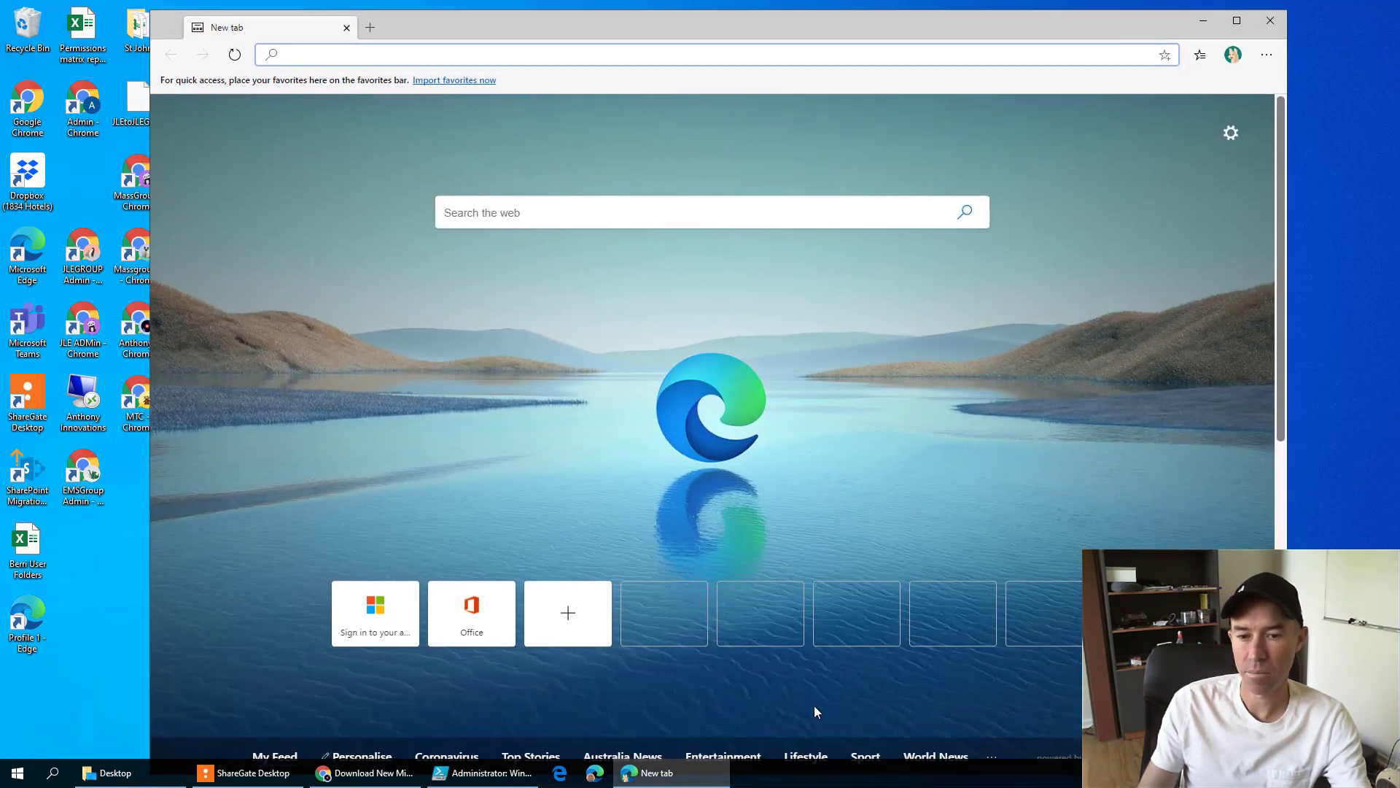
right_click(701, 773)
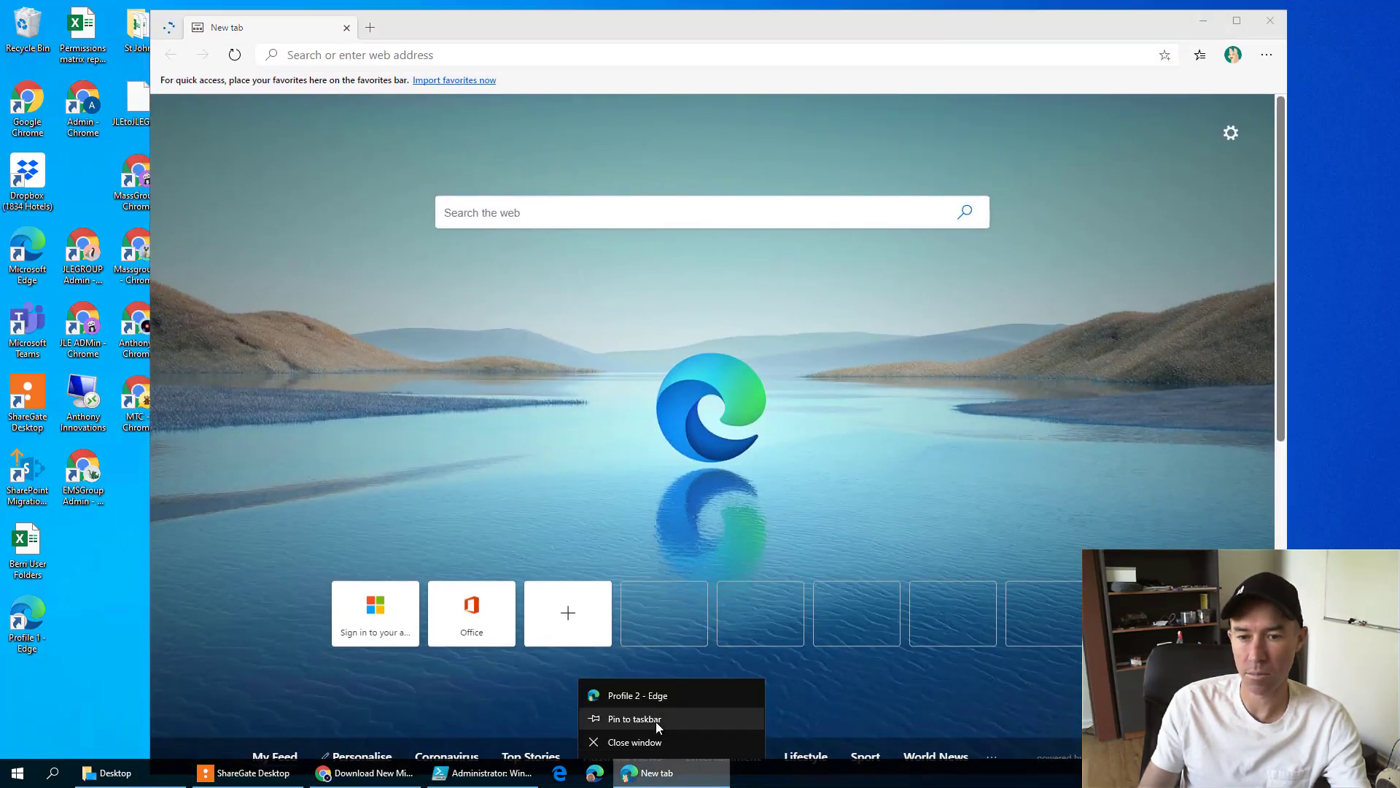
left_click(655, 721)
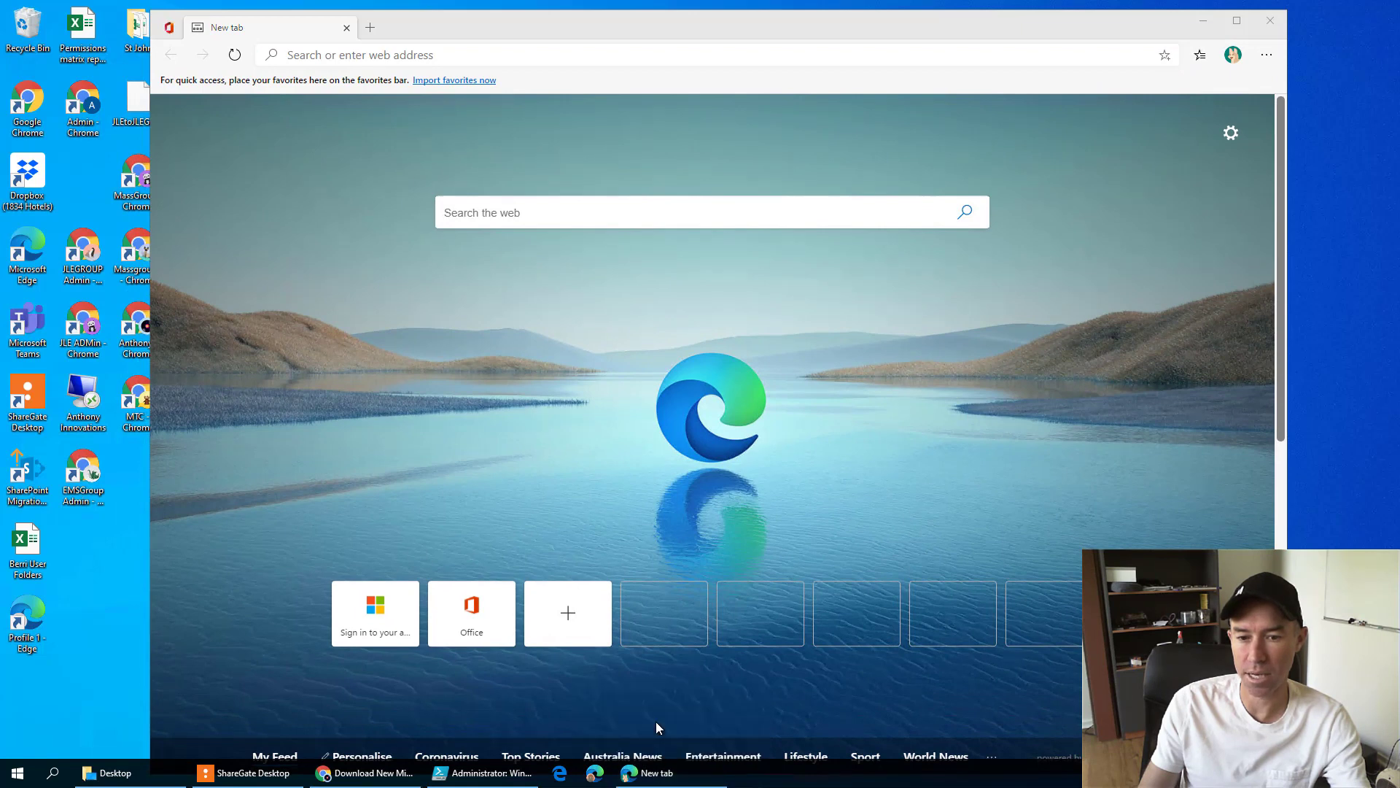
left_click(1269, 21)
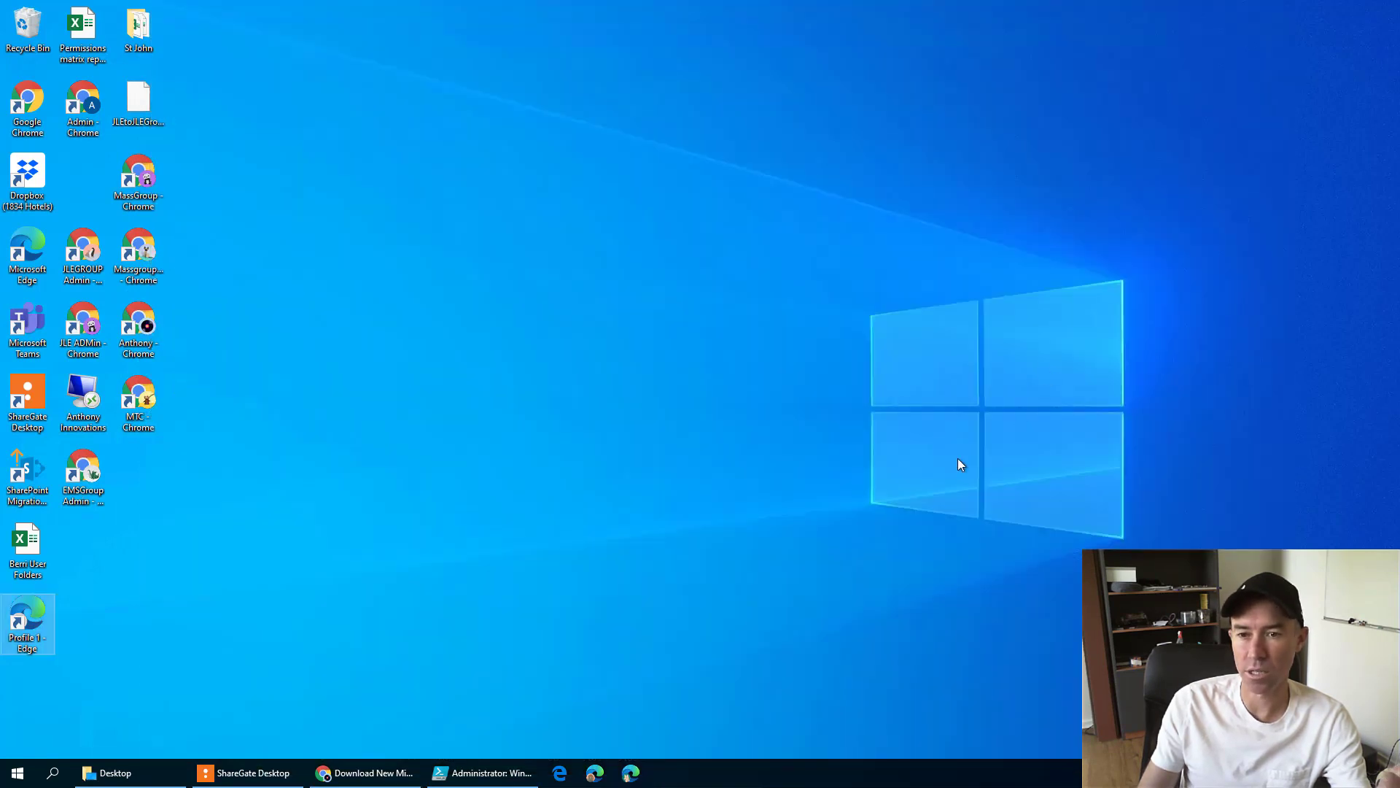
Open each pinned Edge shortcut to check which profile it launches, and close its window.
left_click(594, 773)
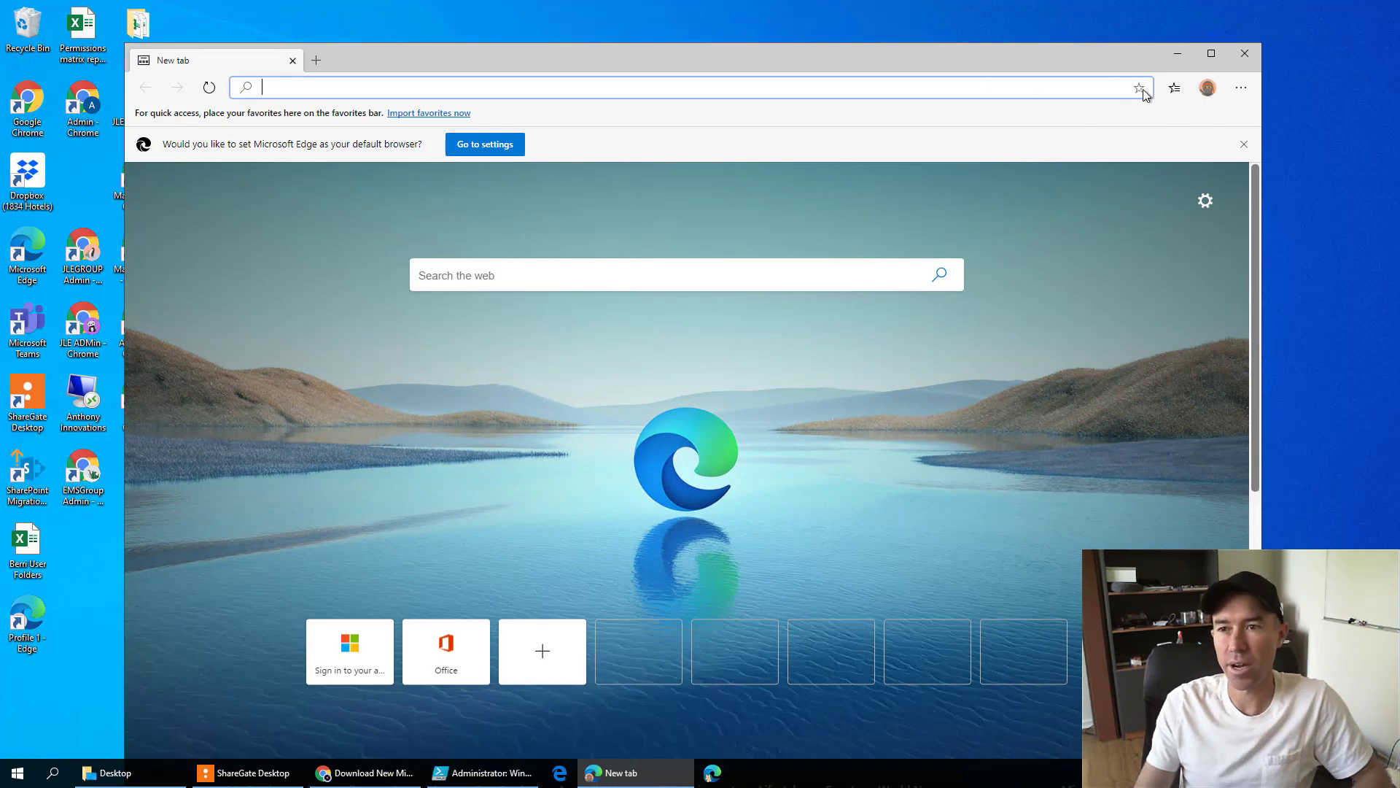
left_click(1244, 53)
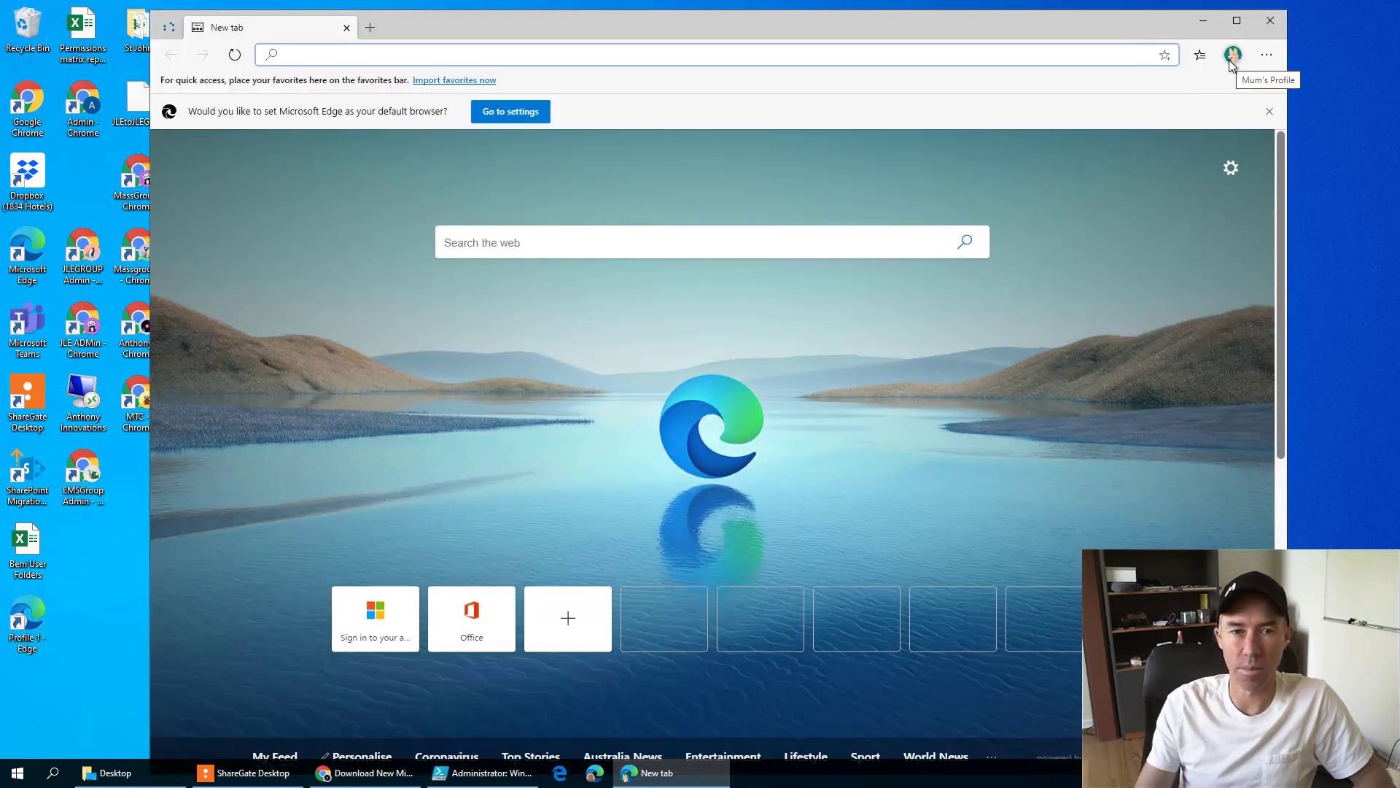
left_click_drag(934, 34, 933, 40)
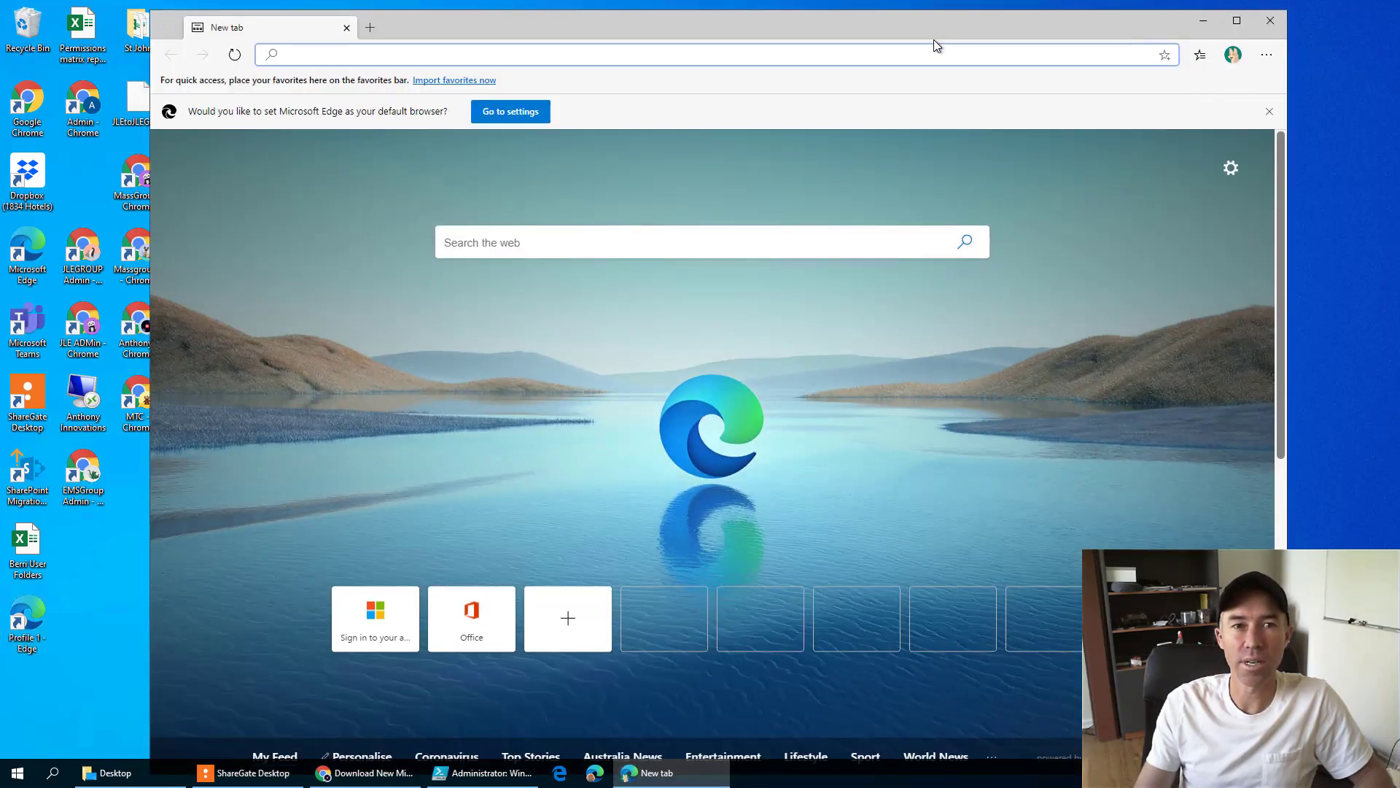
left_click(1277, 29)
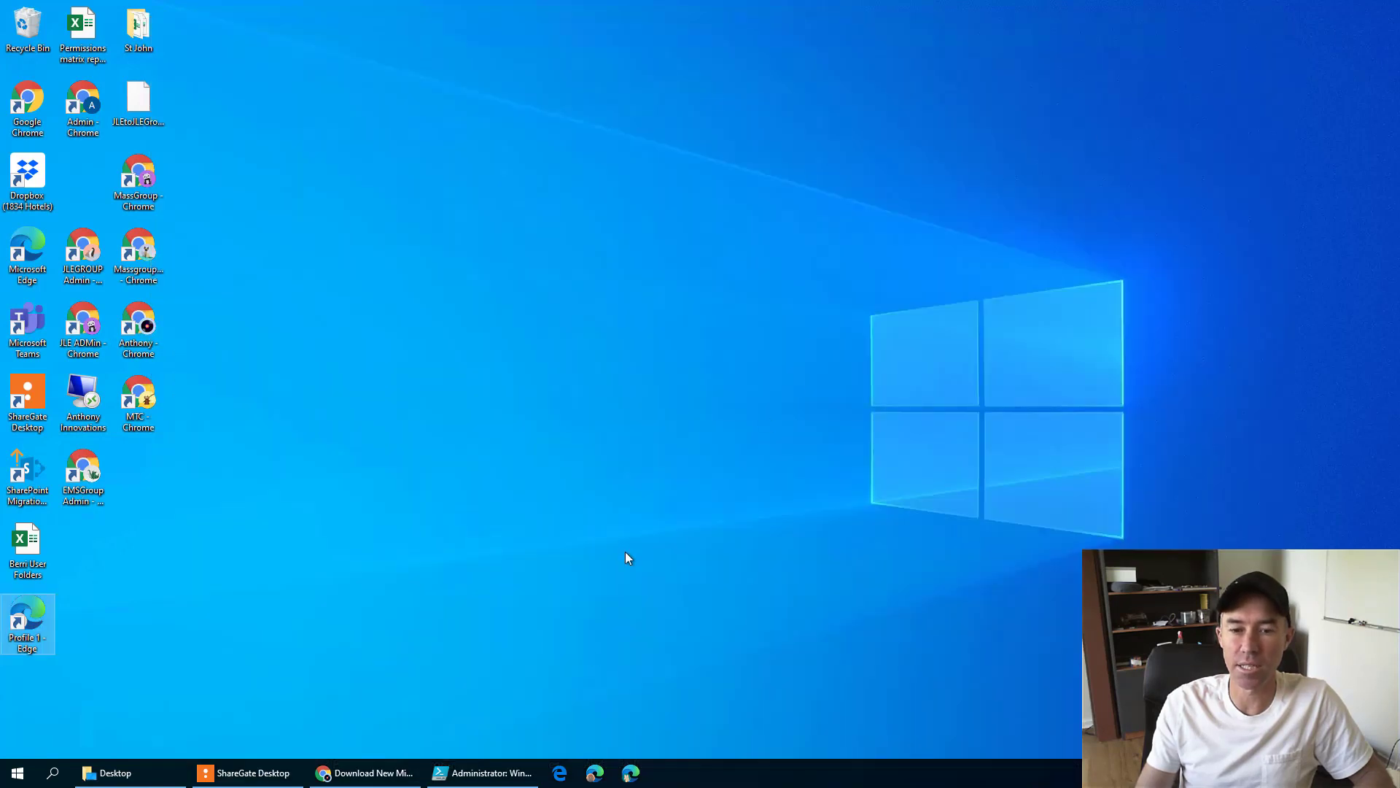